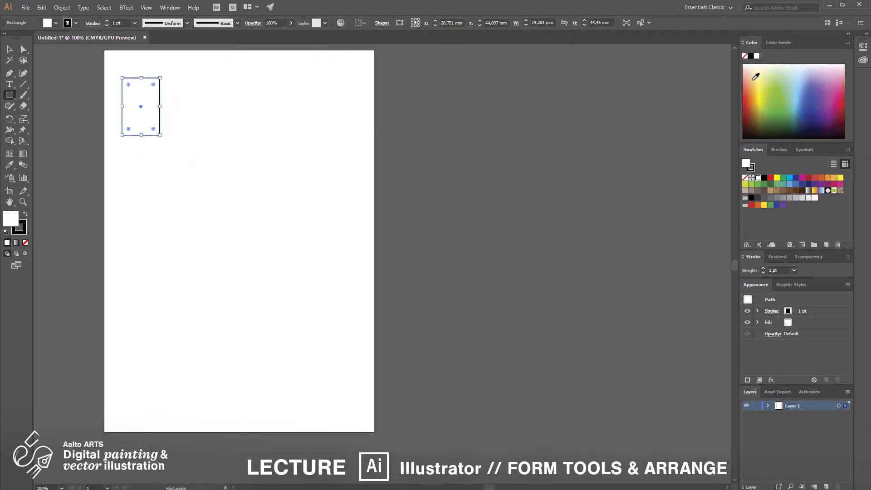
# - Fill the rectangle with a light orange colour and remove its stroke
pyautogui.click(754, 78)
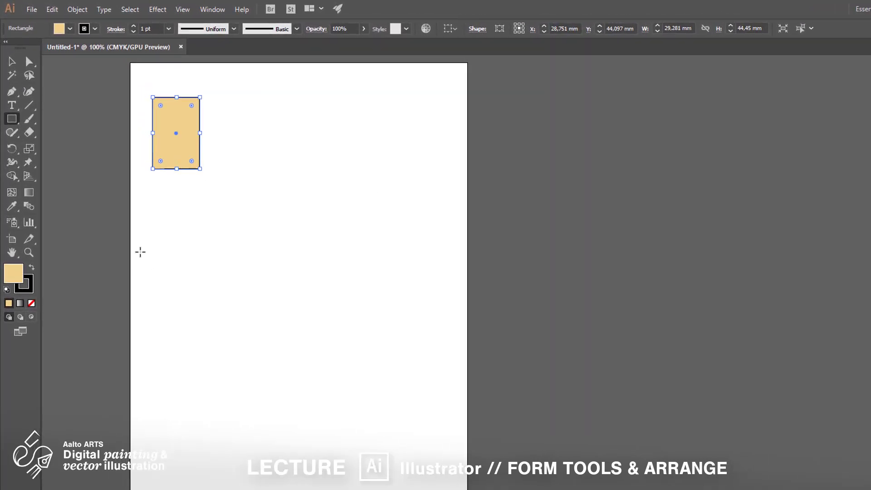
pyautogui.click(27, 288)
pyautogui.click(31, 303)
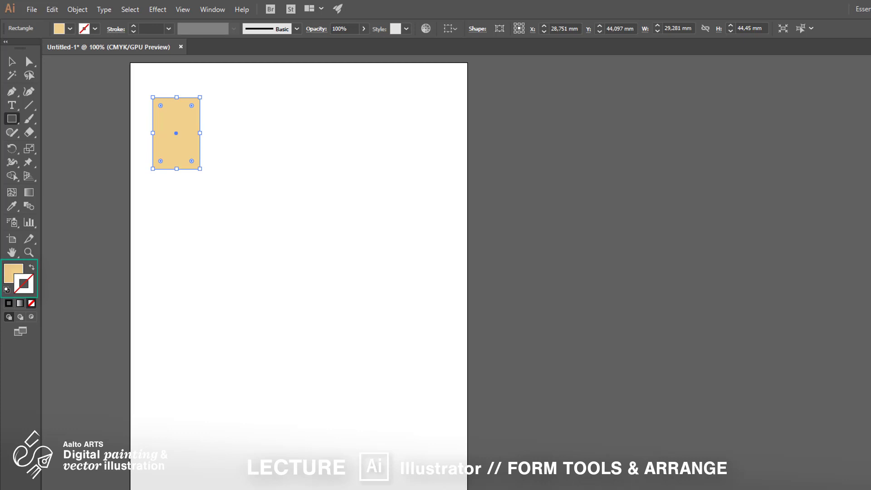
pyautogui.click(31, 268)
pyautogui.click(31, 269)
# - Examine the rectangle's individual corner anchor points with the Direct Selection tool
pyautogui.click(30, 61)
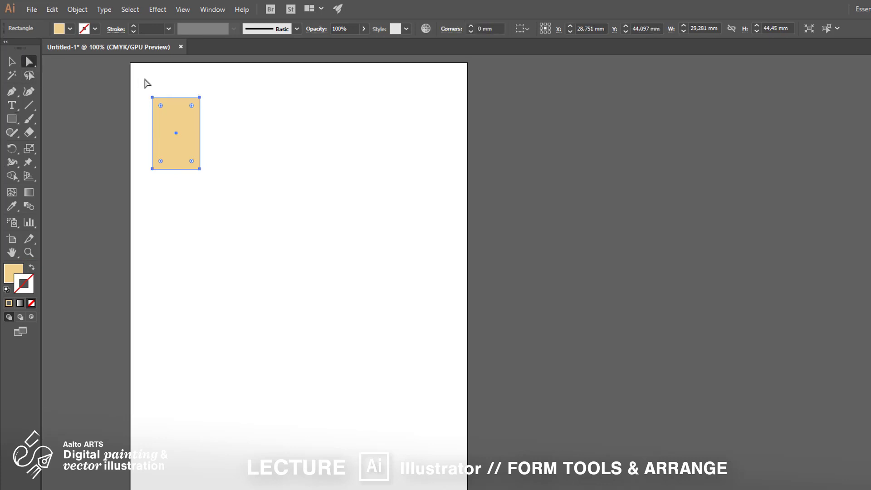
pyautogui.moveTo(145, 82); pyautogui.dragTo(157, 101)
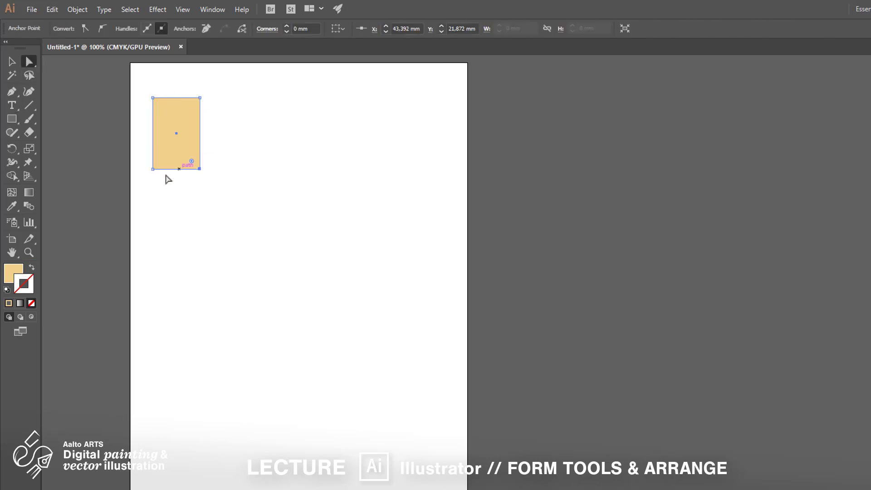
pyautogui.click(152, 169)
pyautogui.click(152, 98)
# - Draw a small closed rectangle to the right of the first one, placing its four corners with the Pen tool
pyautogui.press('p')
pyautogui.click(228, 102)
pyautogui.click(227, 129)
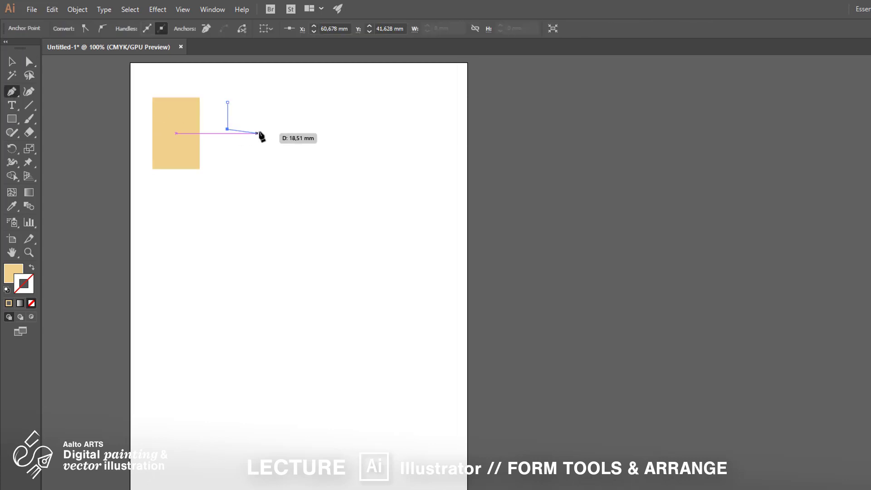
pyautogui.click(262, 129)
pyautogui.click(262, 102)
pyautogui.click(228, 102)
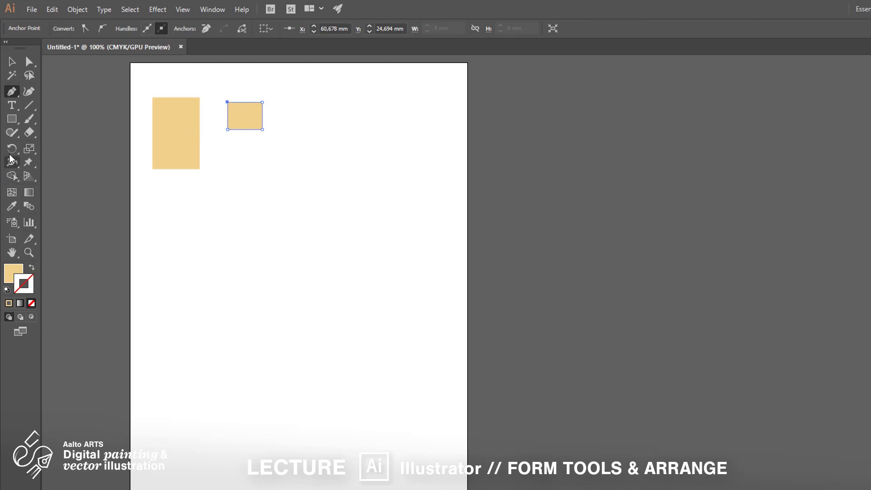
# - Draw a square about 31 mm wide below the small rectangle and rotate it 45° into a diamond
pyautogui.click(11, 122)
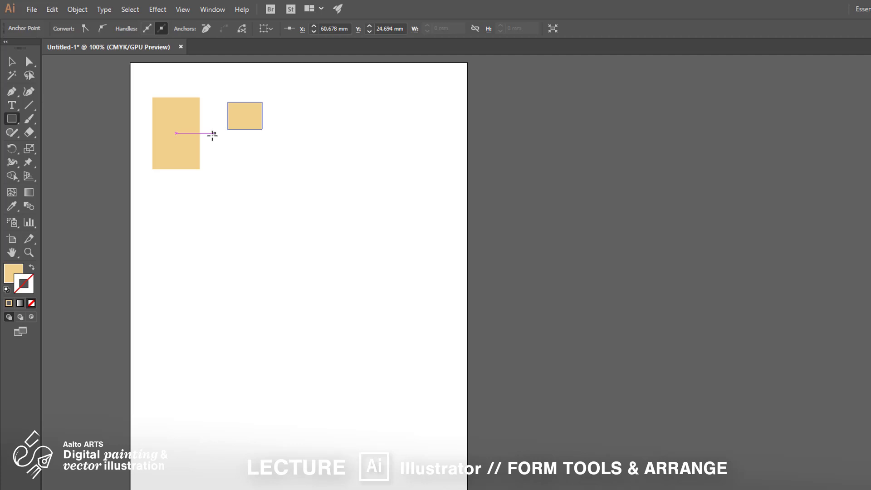
pyautogui.moveTo(212, 134); pyautogui.dragTo(262, 183)
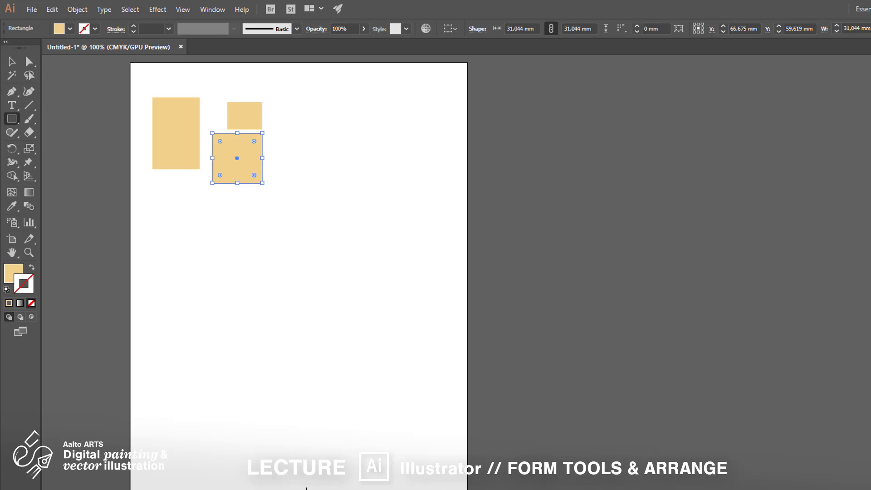
pyautogui.click(11, 61)
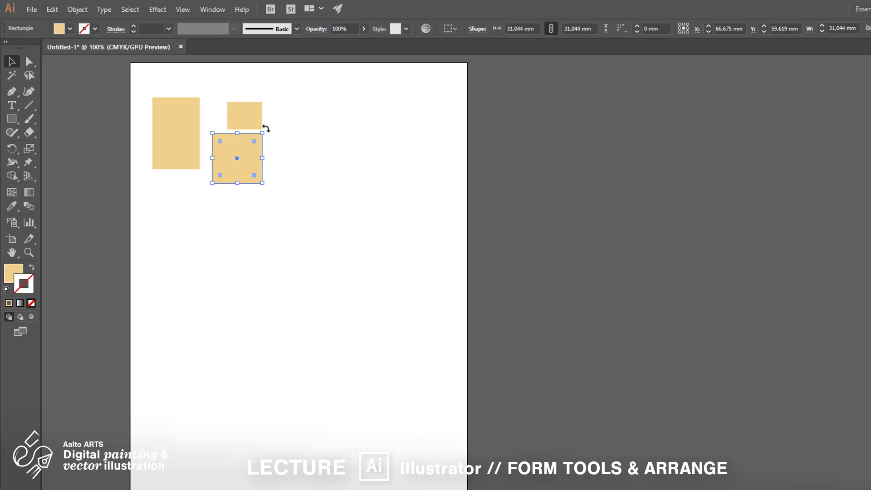
pyautogui.moveTo(268, 128); pyautogui.dragTo(257, 177)
pyautogui.click(226, 156)
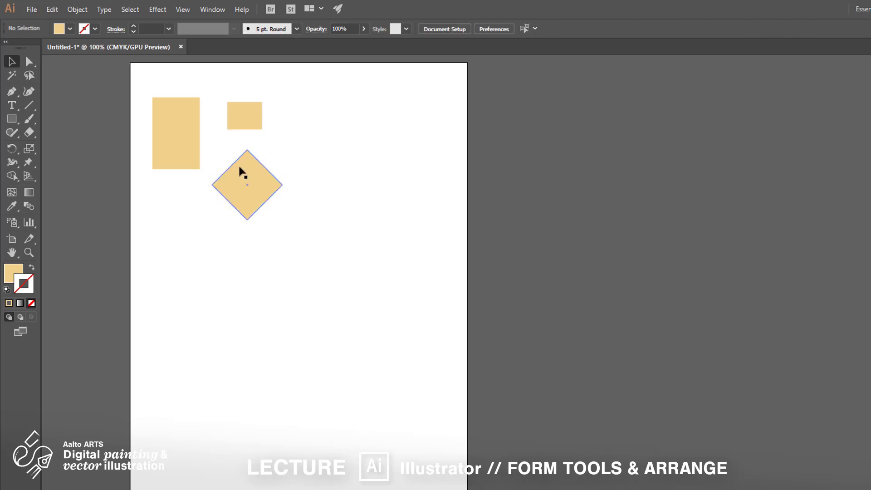
# - Move the diamond's bottom anchor point straight up to about Y 66.3 mm to form an upward arrowhead
pyautogui.scroll(2, 242, 173)
pyautogui.scroll(1, 352, 187)
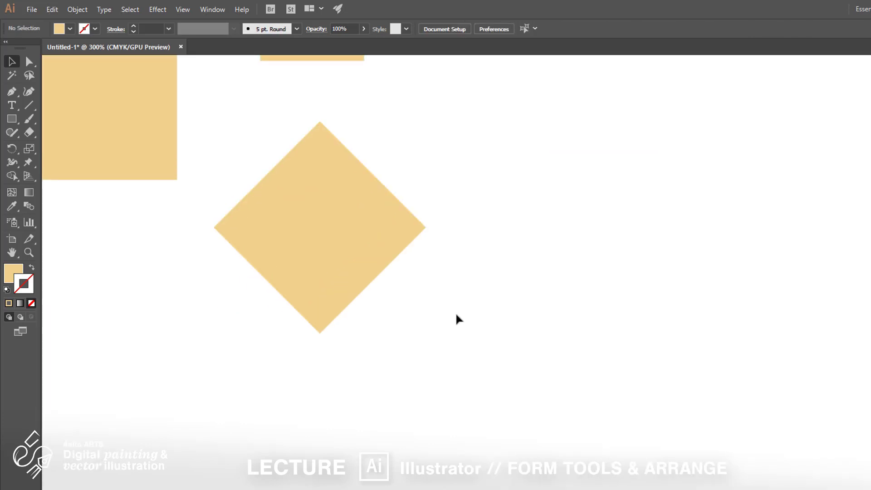
pyautogui.click(351, 268)
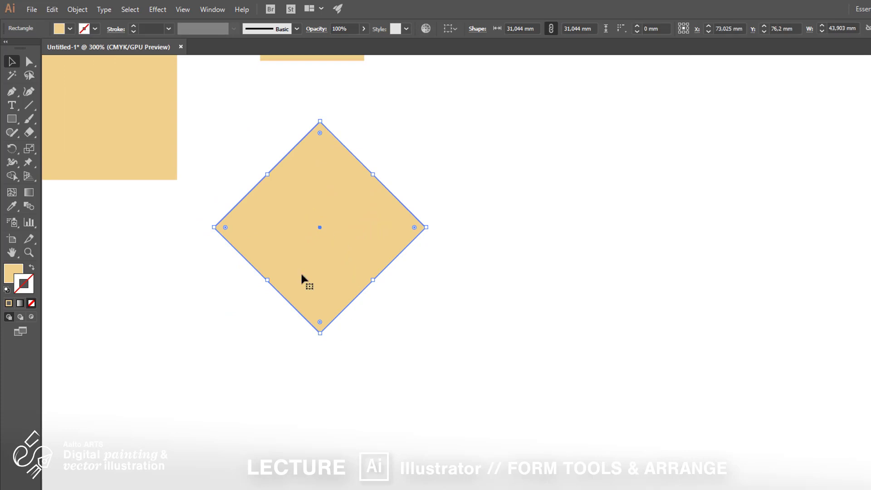
pyautogui.click(29, 61)
pyautogui.click(276, 367)
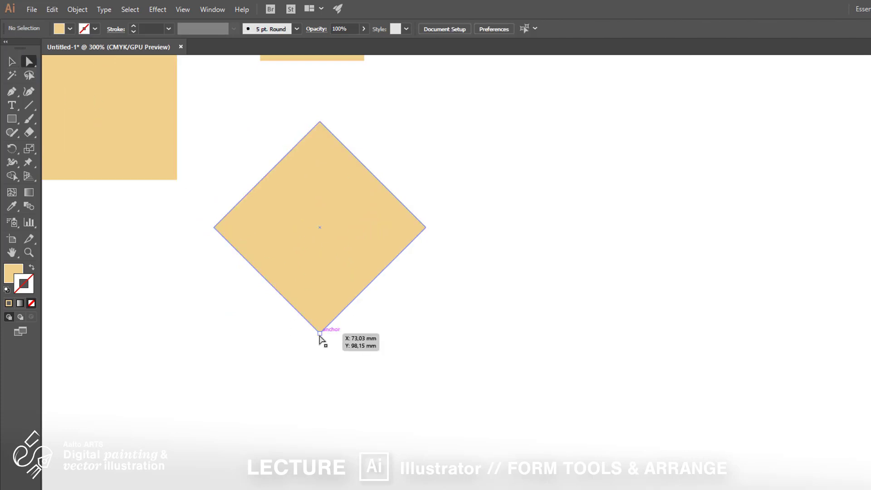
pyautogui.click(319, 334)
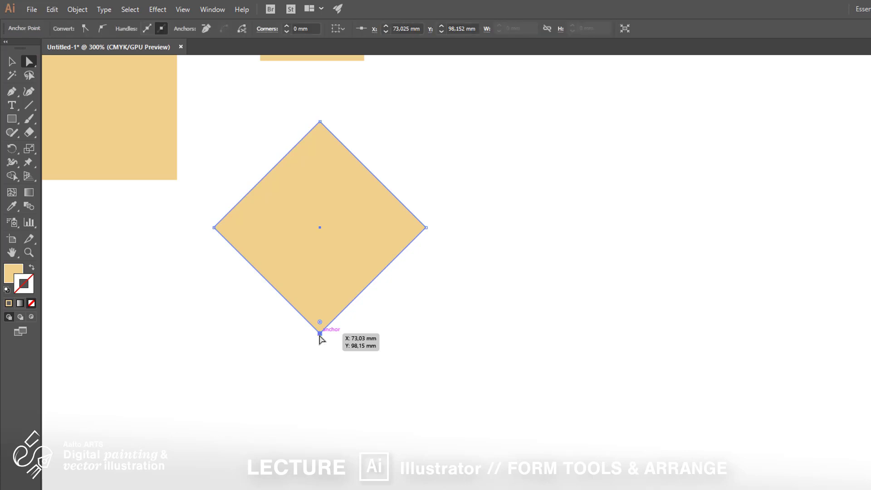
pyautogui.moveTo(320, 334); pyautogui.dragTo(320, 180)
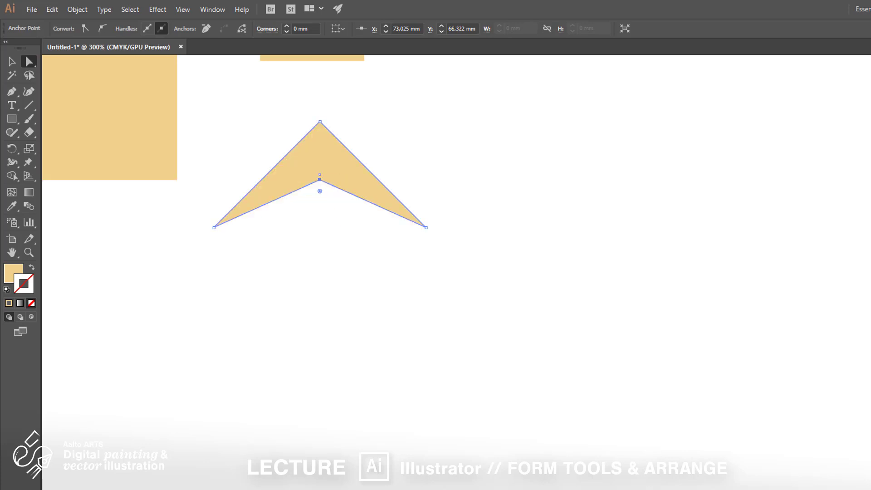
# - Move the arrowhead up and to the right, beside the small rectangle, and deselect it
pyautogui.click(11, 61)
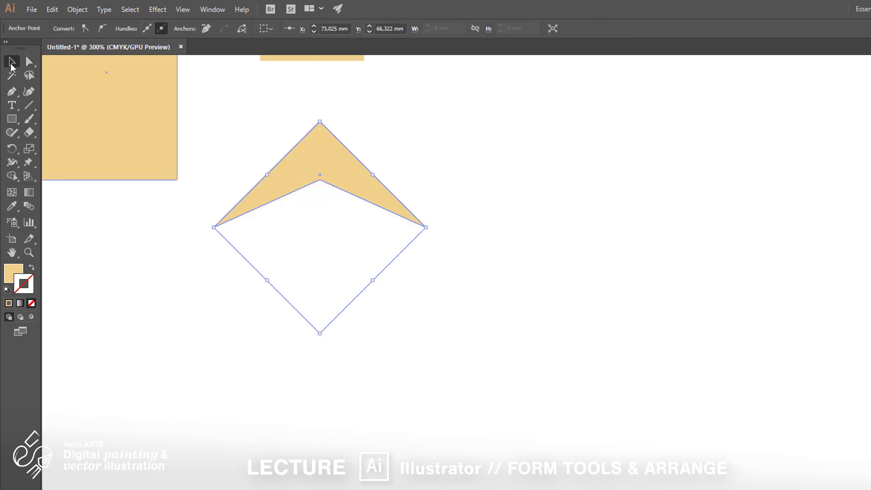
pyautogui.click(444, 166)
pyautogui.moveTo(341, 162); pyautogui.dragTo(539, 87)
pyautogui.click(522, 193)
# - Create a rectangle exactly 80 mm wide and 50 mm high in the empty lower part of the artboard and delete it
pyautogui.press('m')
pyautogui.scroll(-2, 356, 270)
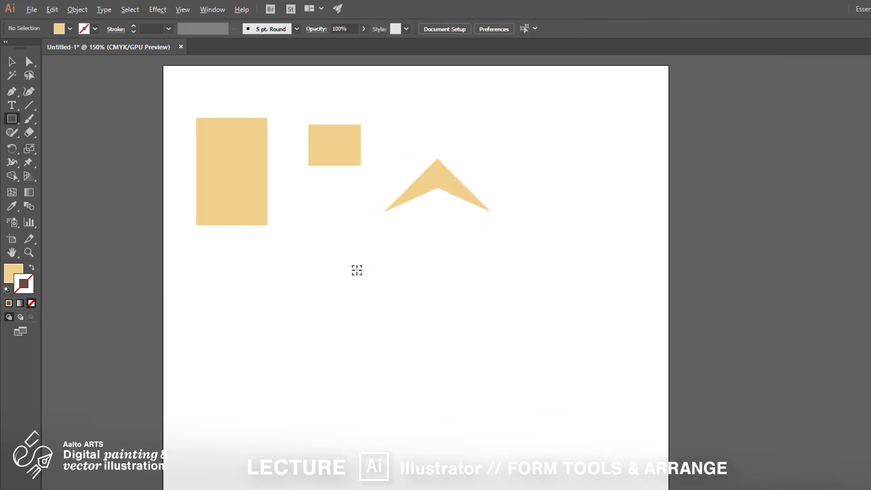
pyautogui.scroll(-1, 359, 214)
pyautogui.moveTo(355, 270); pyautogui.dragTo(364, 197)
pyautogui.scroll(1, 344, 254)
pyautogui.scroll(-5, 274, 307)
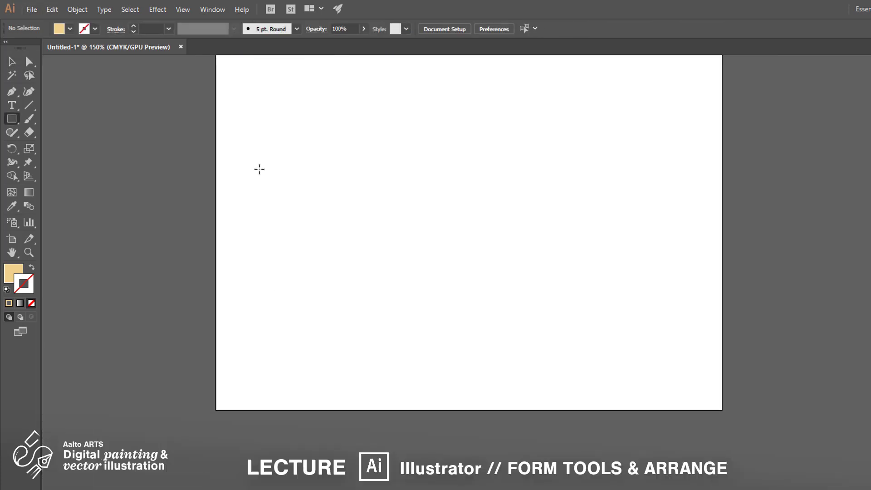
pyautogui.click(251, 170)
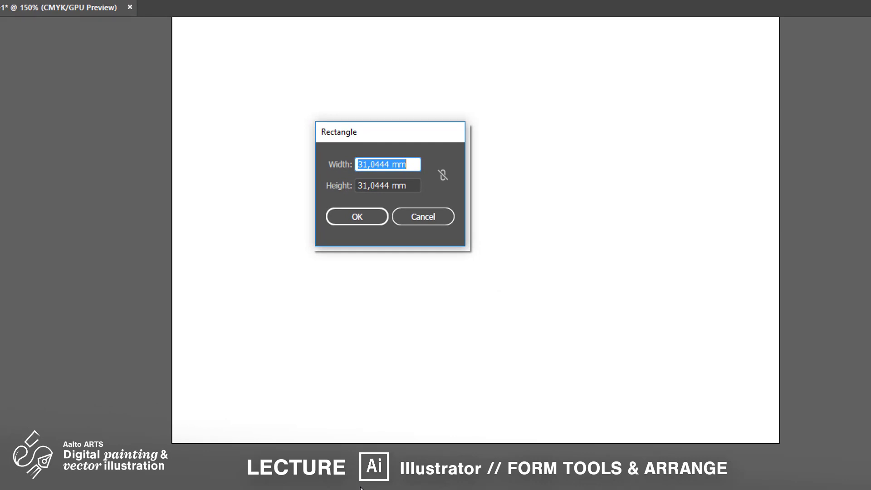
pyautogui.write('80')
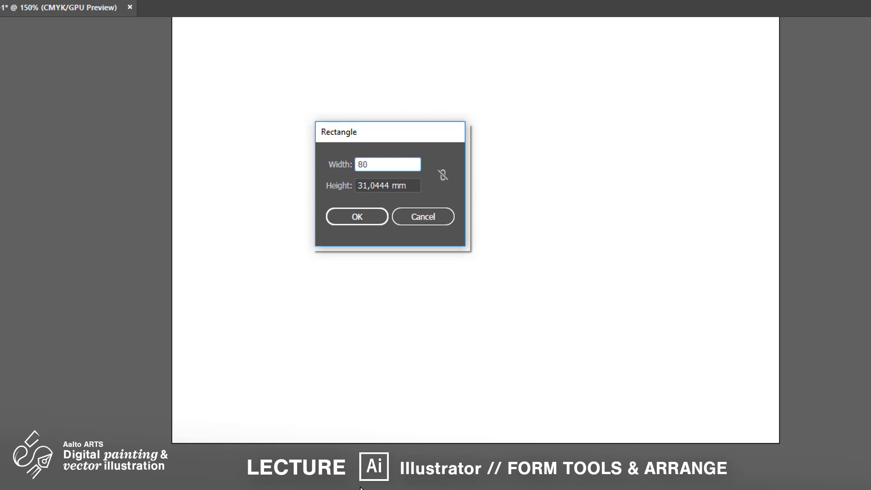
pyautogui.click(406, 185)
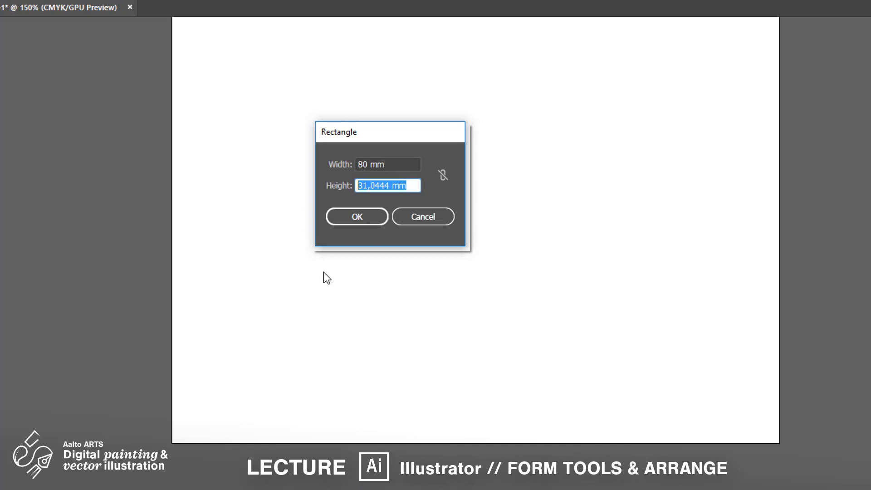
pyautogui.write('50')
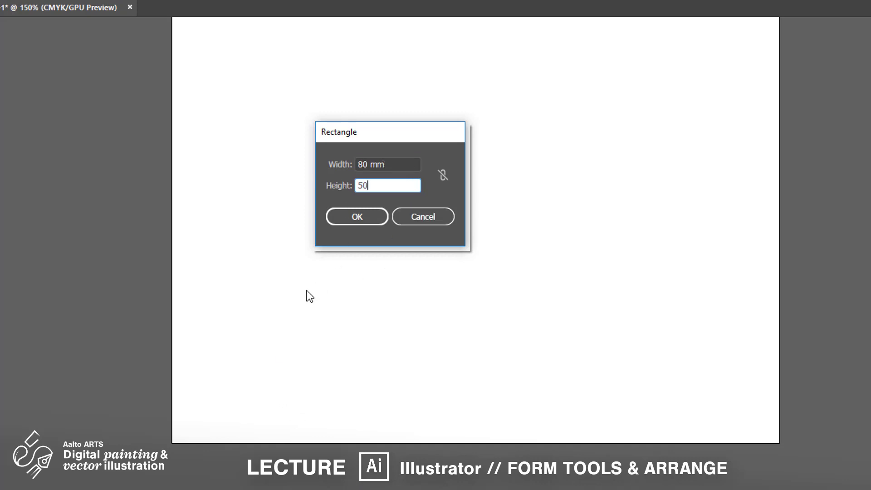
pyautogui.press('Return')
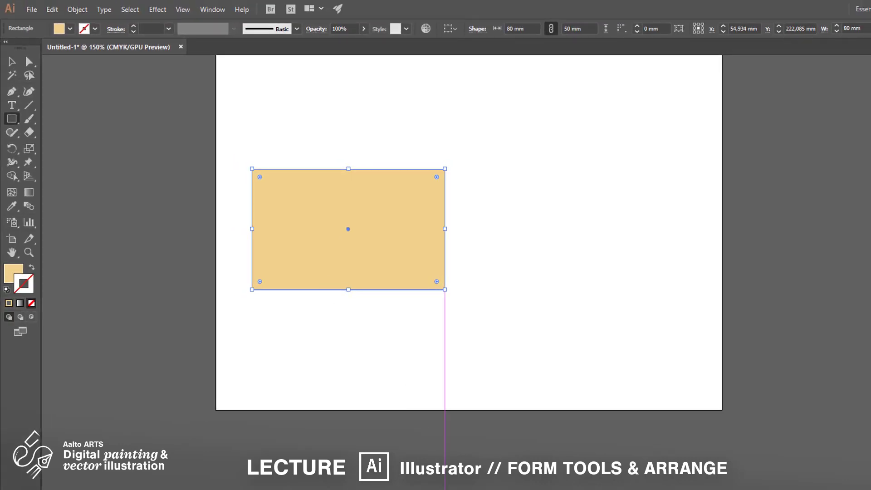
pyautogui.press('v')
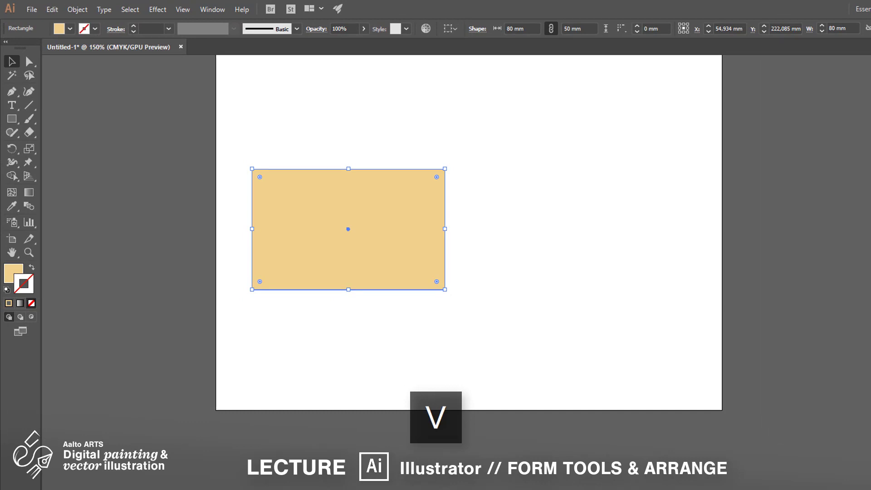
pyautogui.press('Delete')
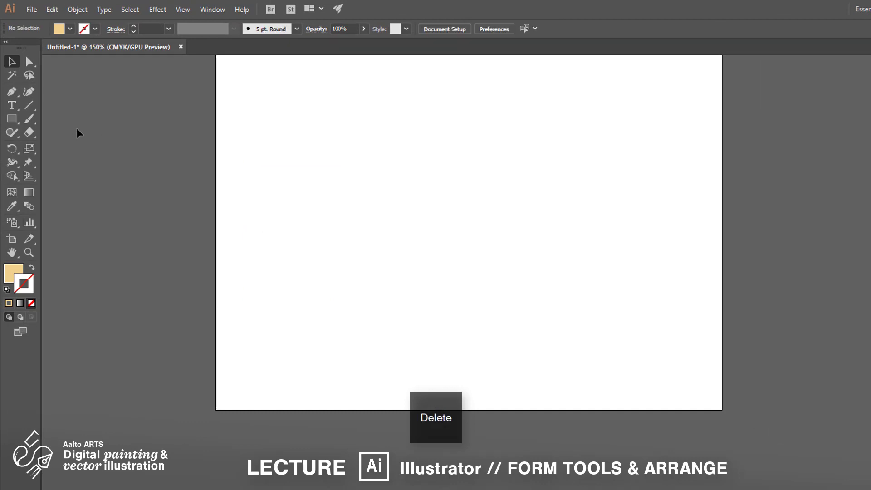
# - Draw a circle about 50 mm wide and, to its right, two overlapping circles about 25 mm and 28 mm wide
pyautogui.click(11, 119)
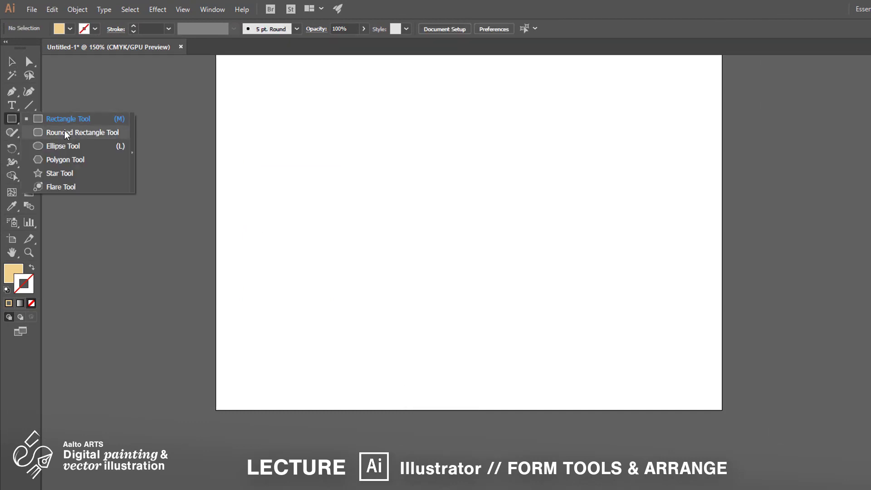
pyautogui.click(74, 145)
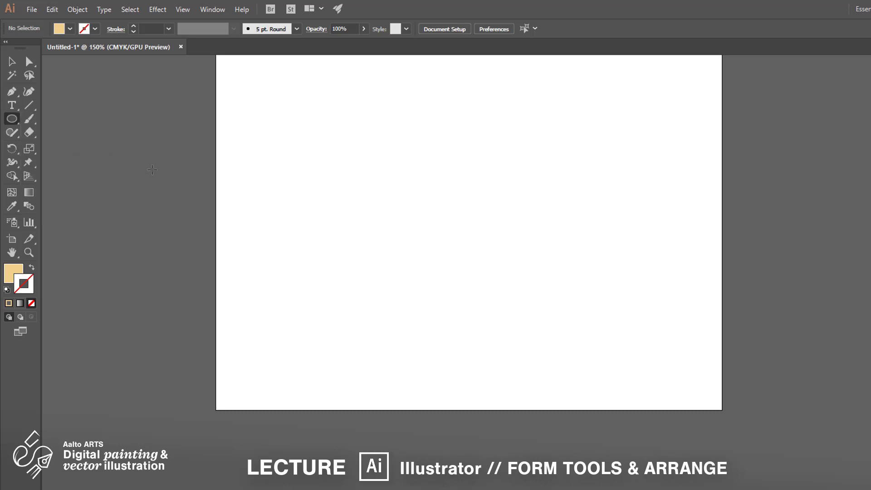
pyautogui.moveTo(240, 100); pyautogui.dragTo(361, 178)
pyautogui.press('shift')
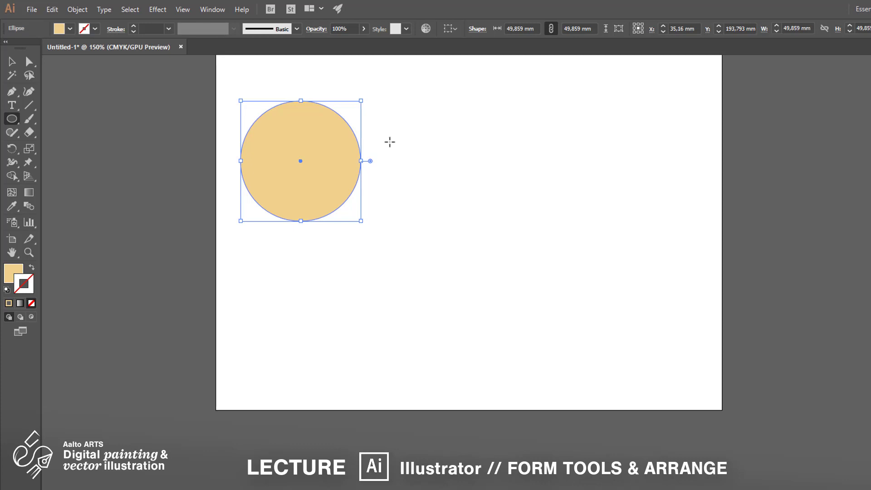
pyautogui.moveTo(390, 142); pyautogui.dragTo(449, 200)
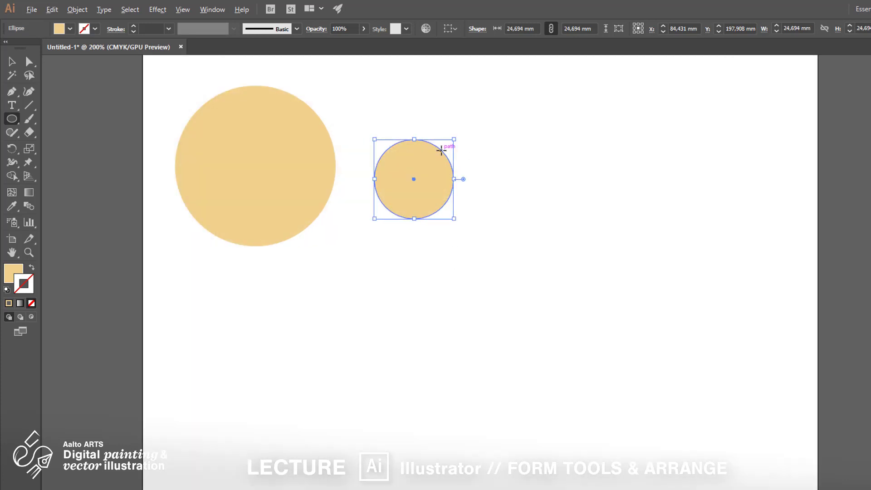
pyautogui.moveTo(441, 151); pyautogui.dragTo(466, 227)
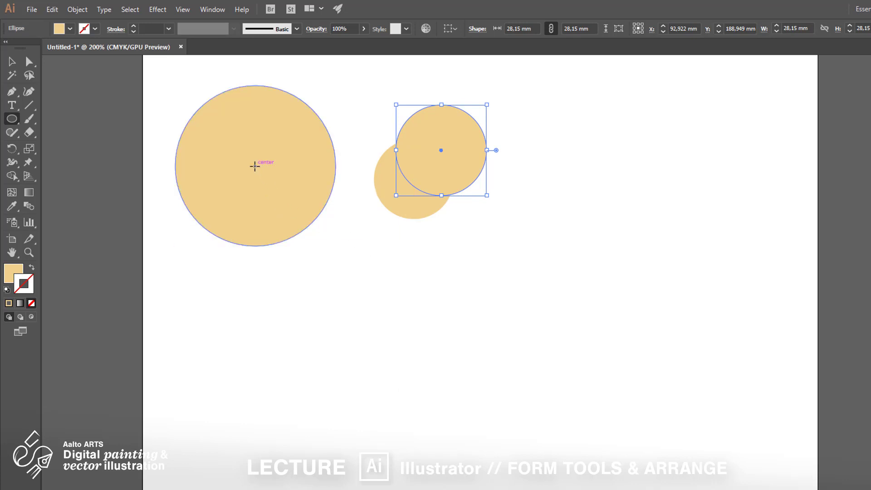
# - Draw a circle about 25.5 mm wide from the large circle's centre and fill it with light green
pyautogui.moveTo(255, 166); pyautogui.dragTo(297, 207)
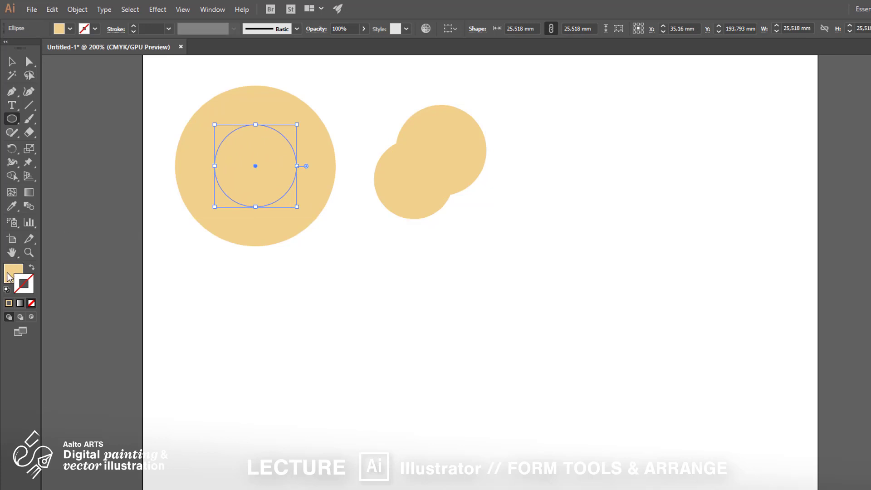
pyautogui.click(870, 132)
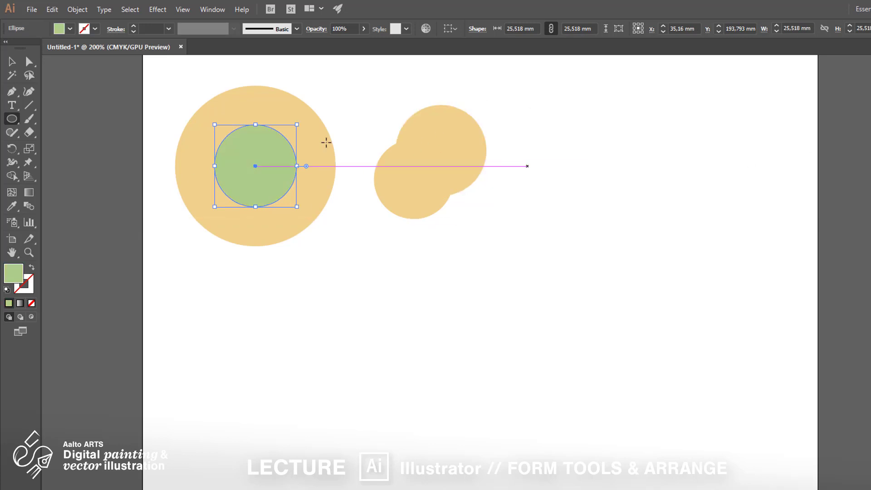
pyautogui.click(6, 64)
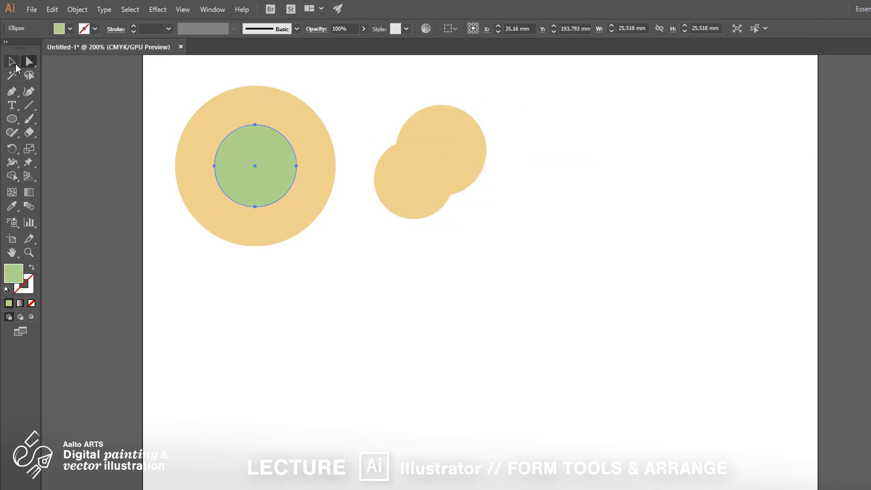
pyautogui.click(359, 274)
# - Move the green circle straight down into the empty area below the large circle
pyautogui.scroll(-2, 354, 291)
pyautogui.moveTo(297, 174); pyautogui.dragTo(297, 331)
pyautogui.click(288, 265)
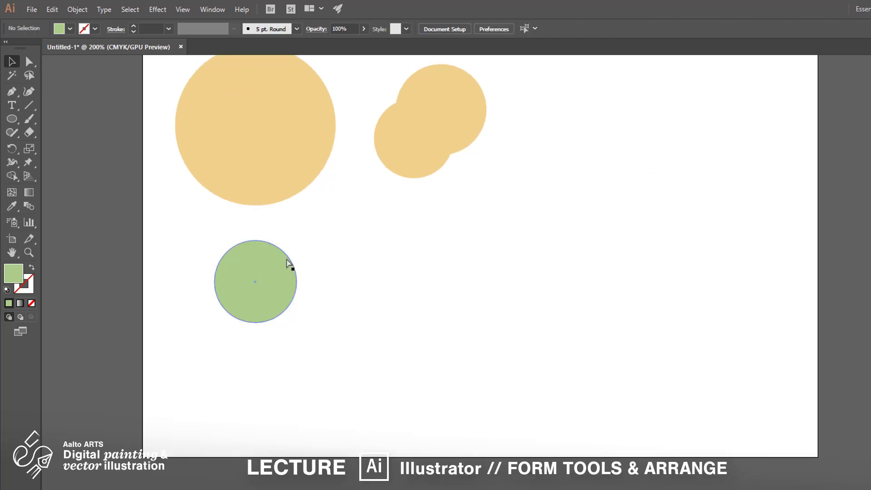
# - Pull the top anchor point of the green circle straight up about 7 mm to make an egg shape
pyautogui.press('a')
pyautogui.click(255, 240)
pyautogui.click(214, 282)
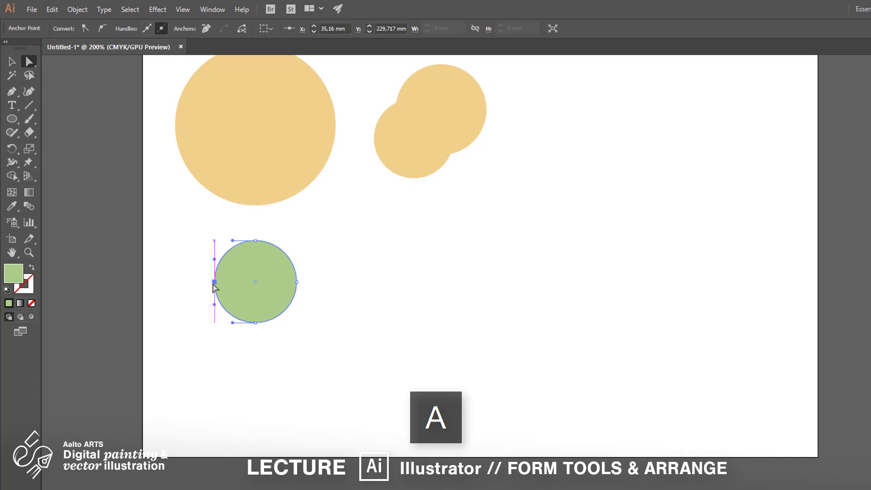
pyautogui.click(255, 323)
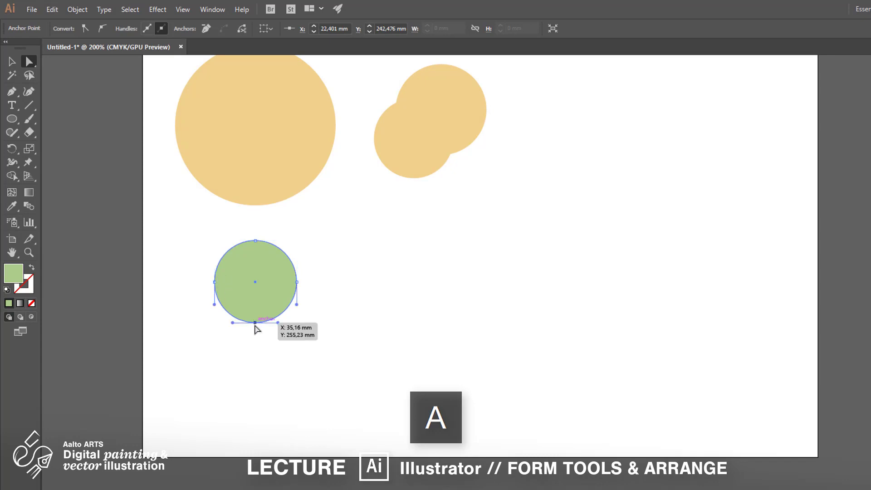
pyautogui.click(298, 283)
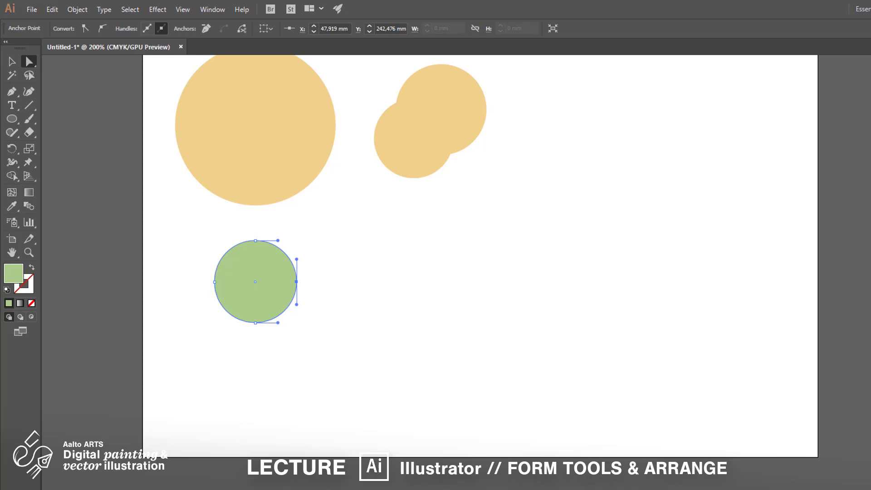
pyautogui.click(256, 240)
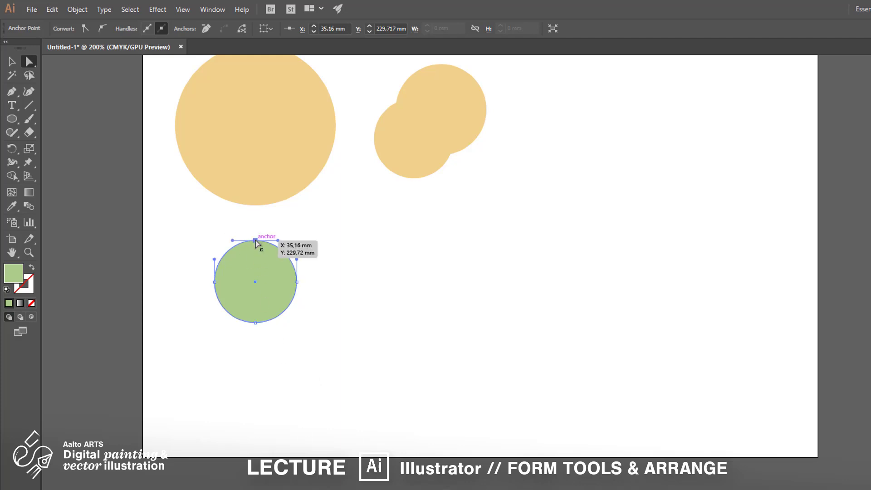
pyautogui.moveTo(254, 240); pyautogui.dragTo(255, 218)
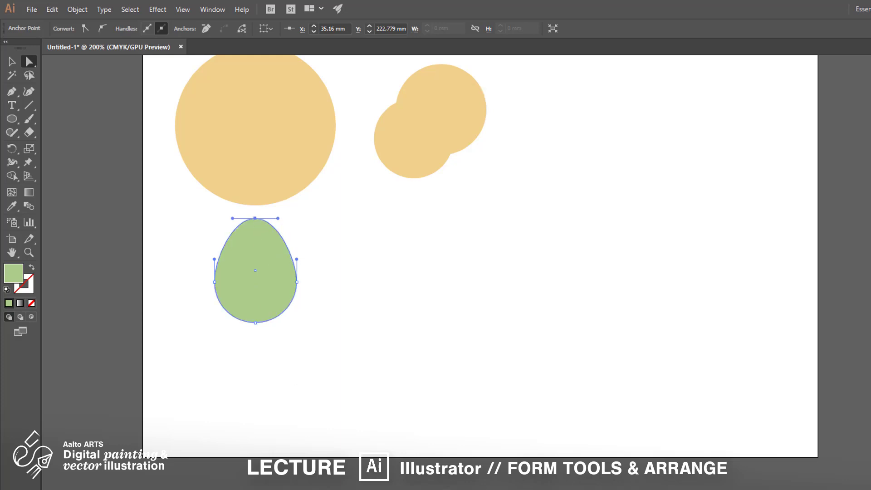
# - Convert the green egg's top anchor point into a sharp corner with the Anchor Point tool
pyautogui.click(15, 91)
pyautogui.click(86, 132)
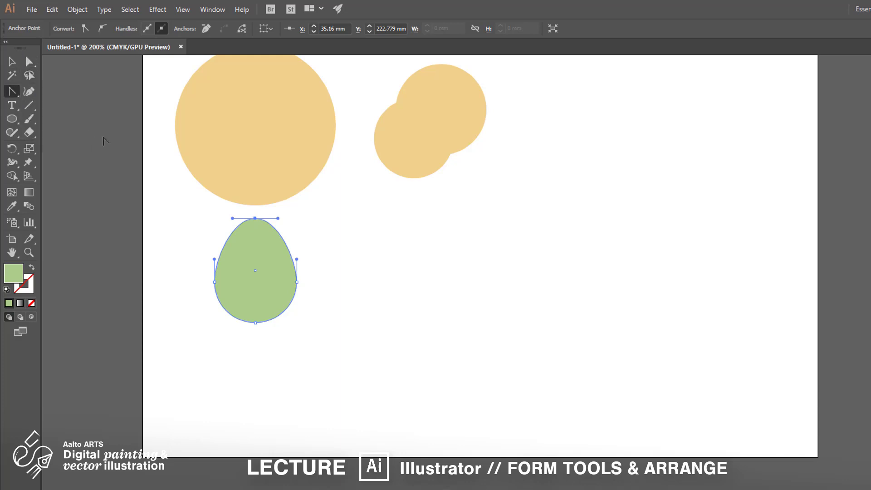
pyautogui.click(255, 218)
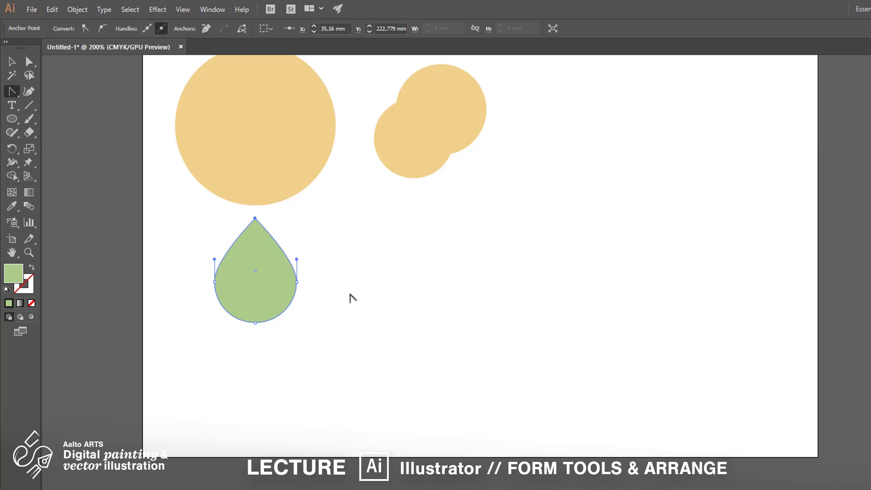
# - Lengthen the upward direction handles of the green drop's left and right side anchors by equal amounts to make its upper sides fuller
pyautogui.press('a')
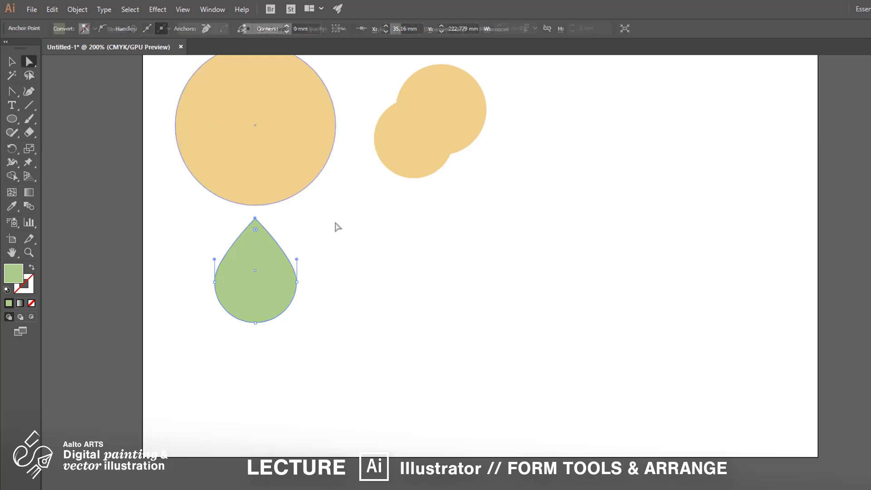
pyautogui.click(185, 307)
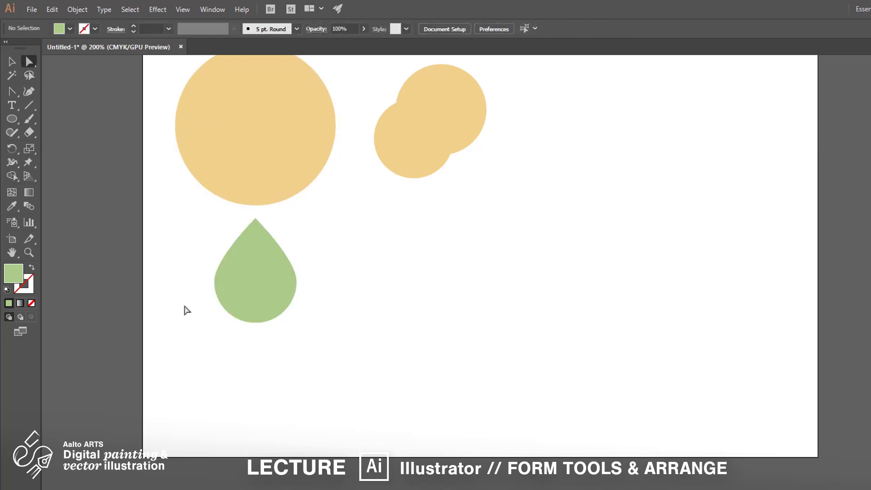
pyautogui.click(214, 281)
pyautogui.moveTo(213, 259); pyautogui.dragTo(214, 247)
pyautogui.click(281, 343)
pyautogui.click(296, 282)
pyautogui.moveTo(297, 259); pyautogui.dragTo(296, 249)
pyautogui.click(321, 395)
# - Draw a level hexagon about 37 mm wide and 32 mm high to the right of the green drop
pyautogui.moveTo(12, 119); pyautogui.dragTo(80, 163)
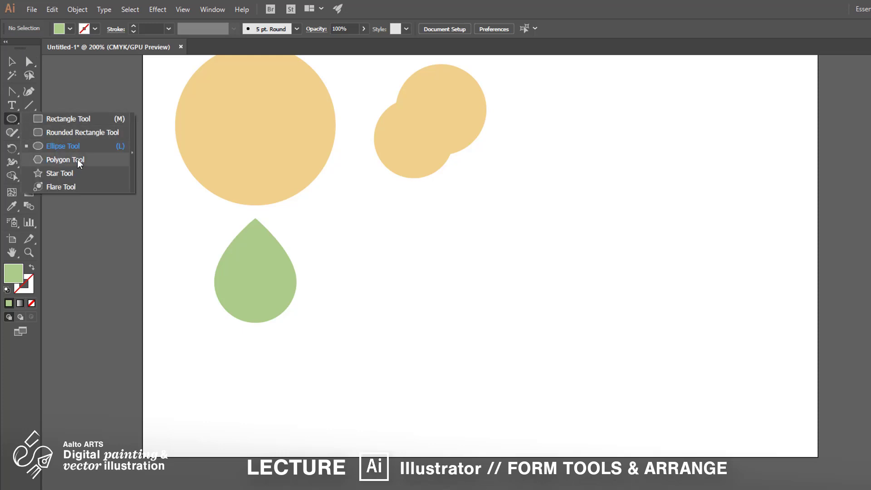
pyautogui.click(80, 162)
pyautogui.moveTo(453, 280); pyautogui.dragTo(481, 331)
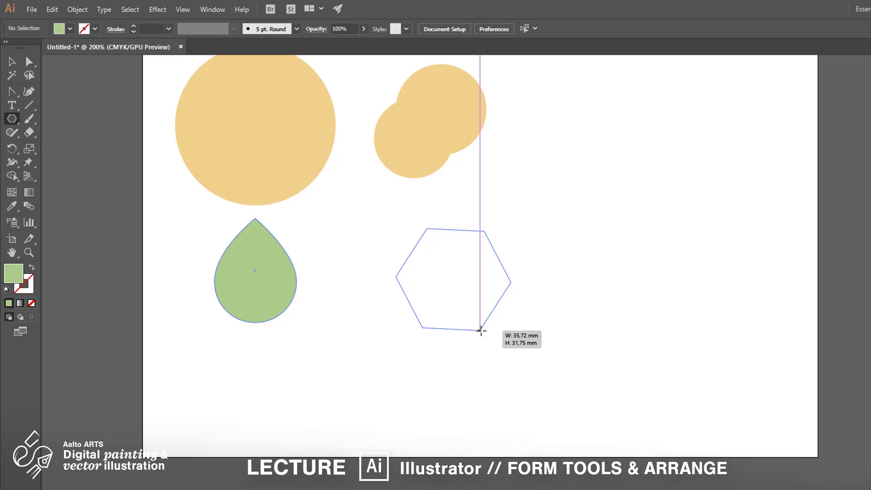
pyautogui.moveTo(481, 331); pyautogui.dragTo(480, 330)
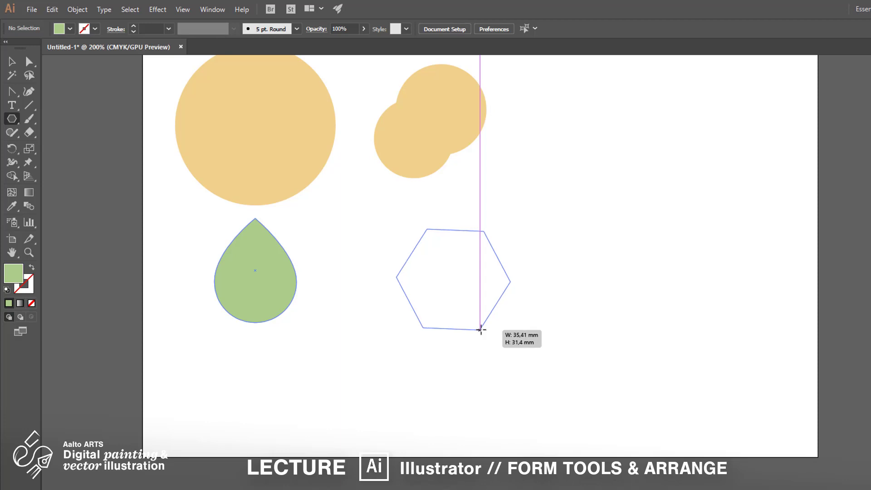
pyautogui.press('shift')
pyautogui.moveTo(481, 330)
pyautogui.mouseDown()
pyautogui.moveTo(501, 353)
pyautogui.moveTo(470, 320)
pyautogui.moveTo(495, 348)
pyautogui.moveTo(483, 331)
pyautogui.mouseUp()
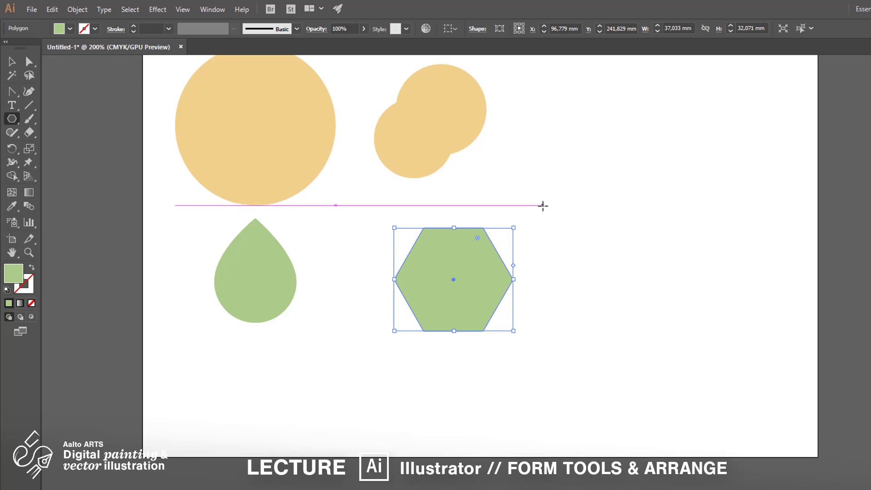
# - Draw an upright three-sided polygon about 29 mm wide and 25 mm high beyond the hexagon's upper-right corner and fill it with light orange
pyautogui.moveTo(542, 206); pyautogui.dragTo(574, 239)
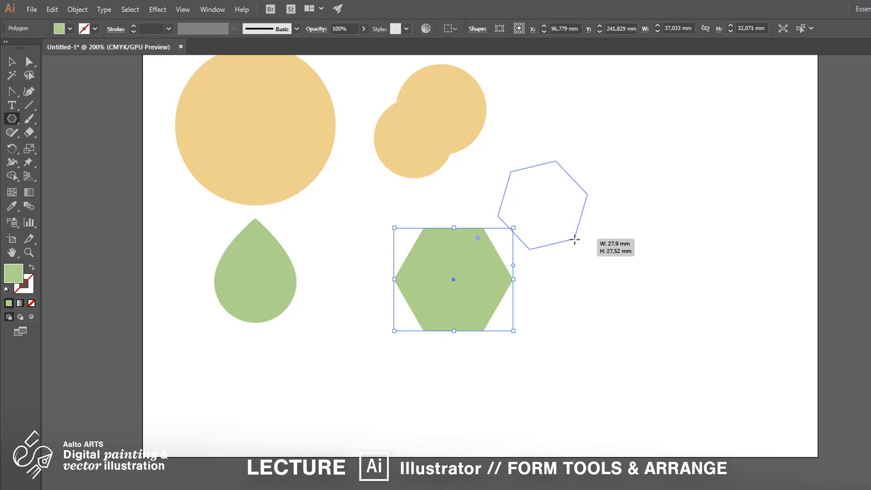
pyautogui.press('Up')
pyautogui.press('Up')
pyautogui.press('Up')
pyautogui.press('Up')
pyautogui.moveTo(574, 239); pyautogui.dragTo(574, 240)
pyautogui.press('Down')
pyautogui.press('Down')
pyautogui.press('Down')
pyautogui.press('Down')
pyautogui.press('Down')
pyautogui.press('Down')
pyautogui.press('Down')
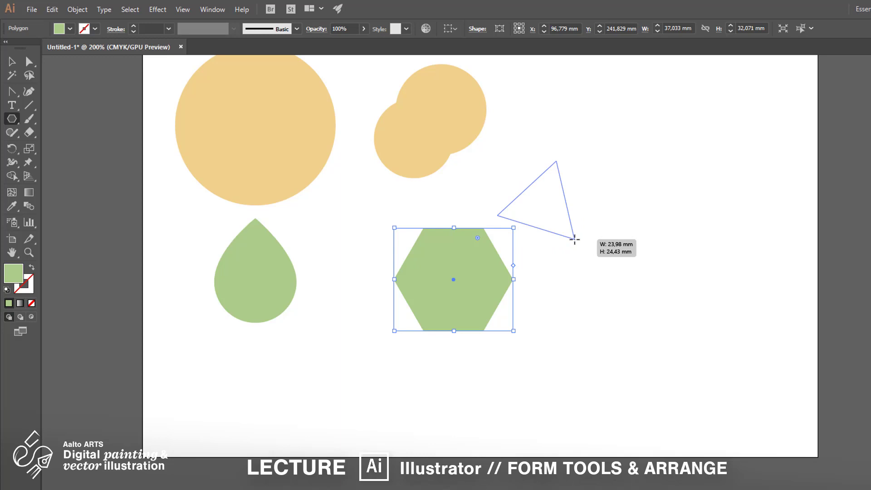
pyautogui.press('shift')
pyautogui.moveTo(574, 239); pyautogui.dragTo(577, 246)
pyautogui.click(870, 125)
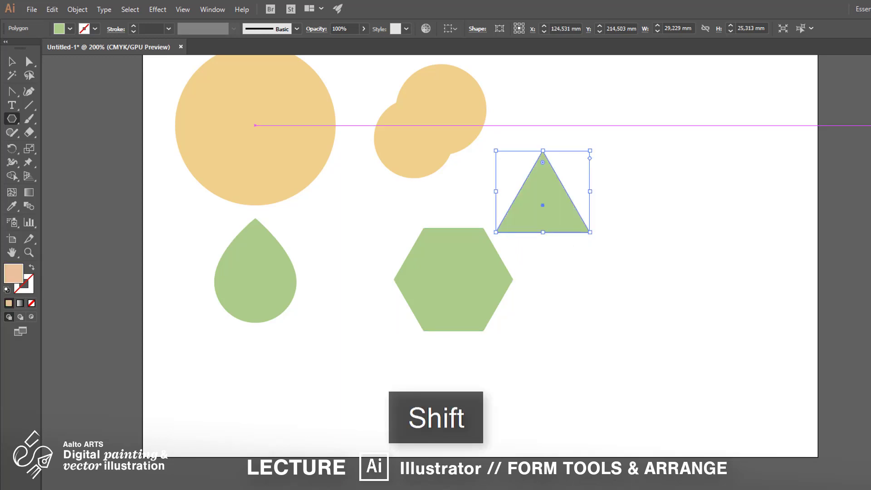
# - Gather the hexagon, large circle, green drop and triangle into one overlapping pile
pyautogui.click(12, 62)
pyautogui.click(633, 228)
pyautogui.moveTo(489, 284); pyautogui.dragTo(430, 266)
pyautogui.click(531, 319)
pyautogui.scroll(3, 465, 411)
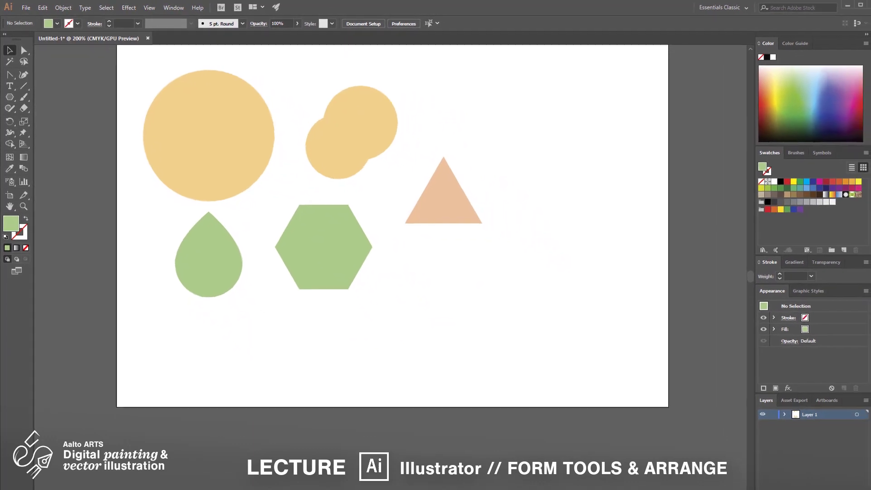
pyautogui.moveTo(229, 160); pyautogui.dragTo(341, 229)
pyautogui.moveTo(211, 272); pyautogui.dragTo(323, 230)
pyautogui.moveTo(434, 200); pyautogui.dragTo(337, 223)
# - Fill the hexagon with light purple
pyautogui.click(336, 259)
pyautogui.click(823, 83)
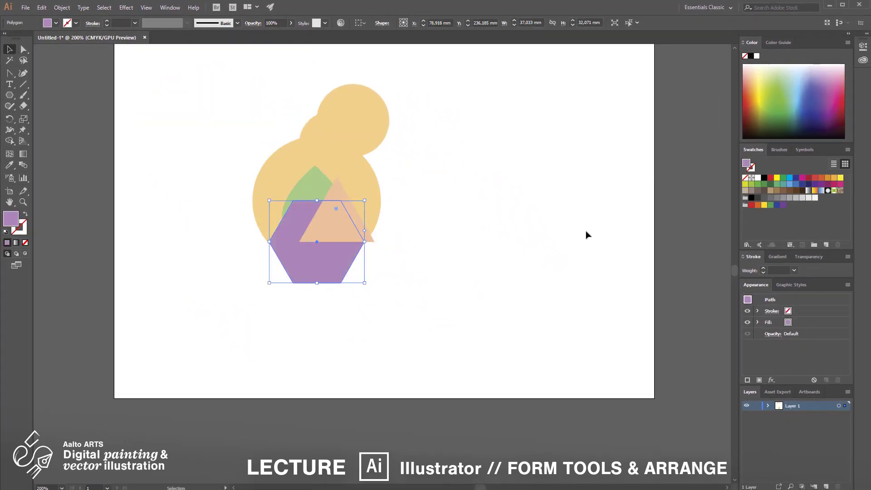
pyautogui.click(586, 235)
# - Move the larger of the two small circles onto the large circle's upper-right area and fill it with light blue
pyautogui.moveTo(358, 121); pyautogui.dragTo(347, 175)
pyautogui.click(769, 91)
pyautogui.click(787, 88)
pyautogui.click(790, 85)
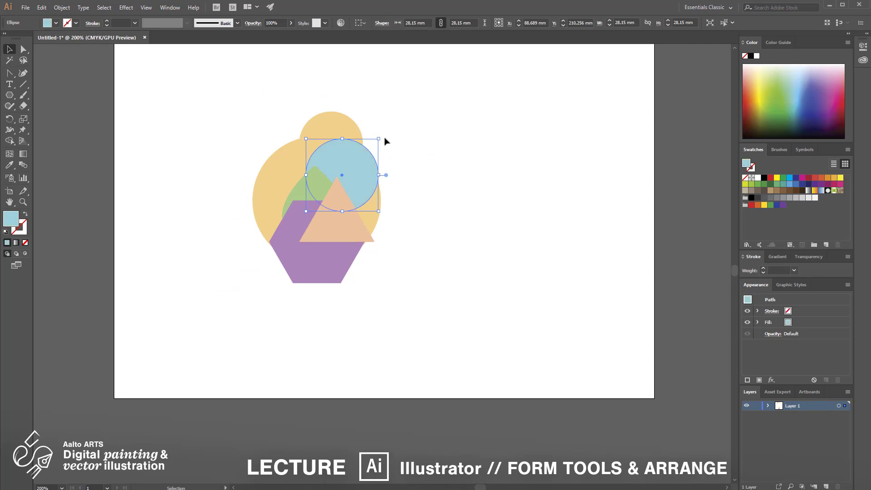
# - Move the remaining small yellow circle onto the large circle's left side and fill it with black
pyautogui.moveTo(329, 123); pyautogui.dragTo(293, 183)
pyautogui.click(764, 177)
pyautogui.click(445, 346)
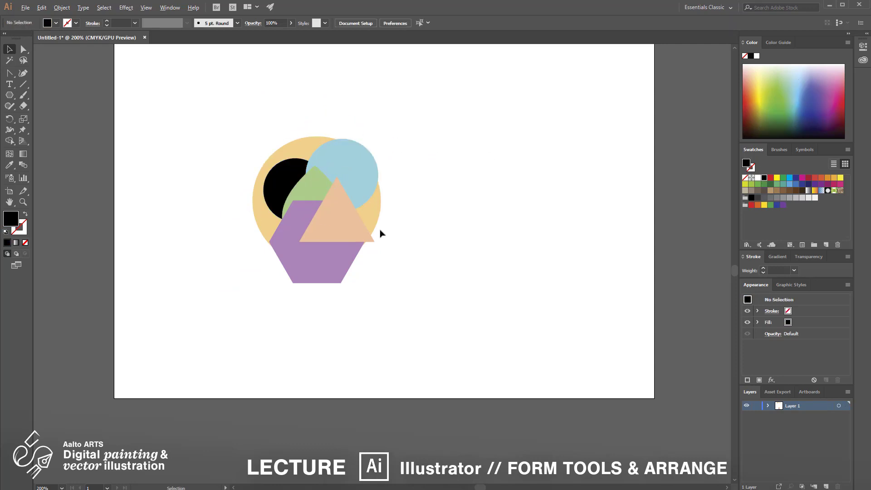
# - Bring the black circle forward one level in the stacking order
pyautogui.press('ctrl+KP_Add')
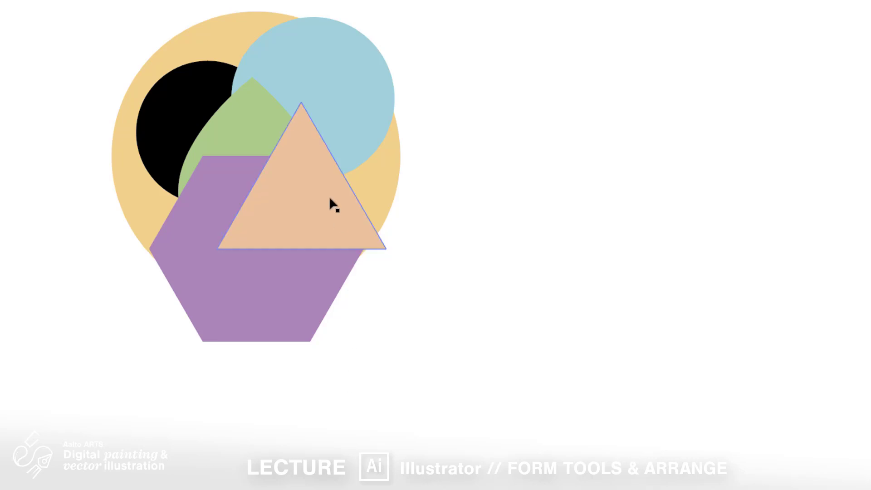
pyautogui.click(213, 93)
pyautogui.click(215, 97)
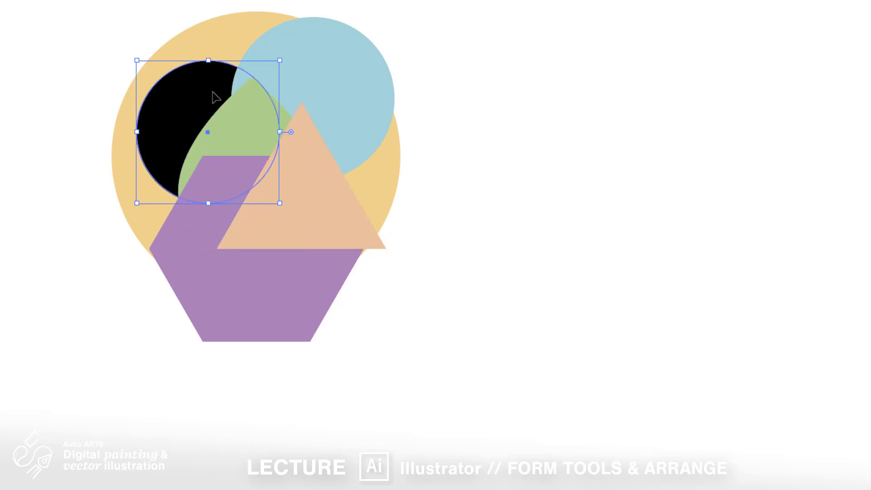
pyautogui.rightClick(215, 97)
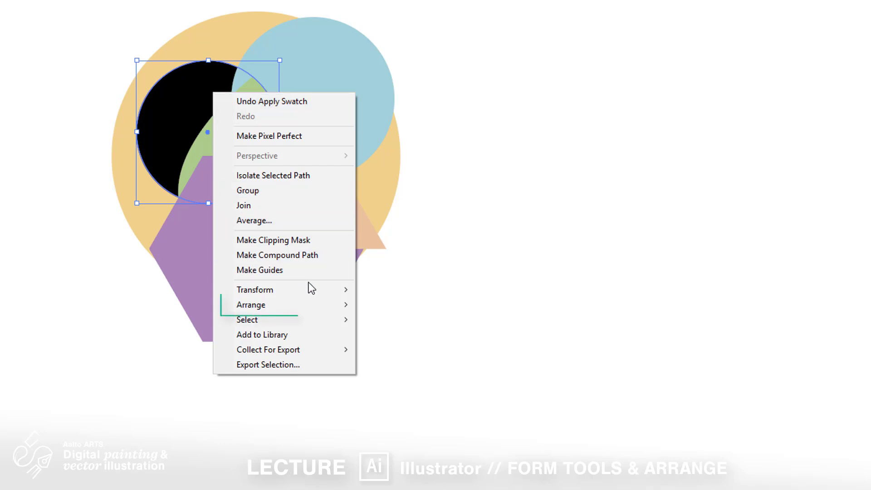
pyautogui.moveTo(306, 312)
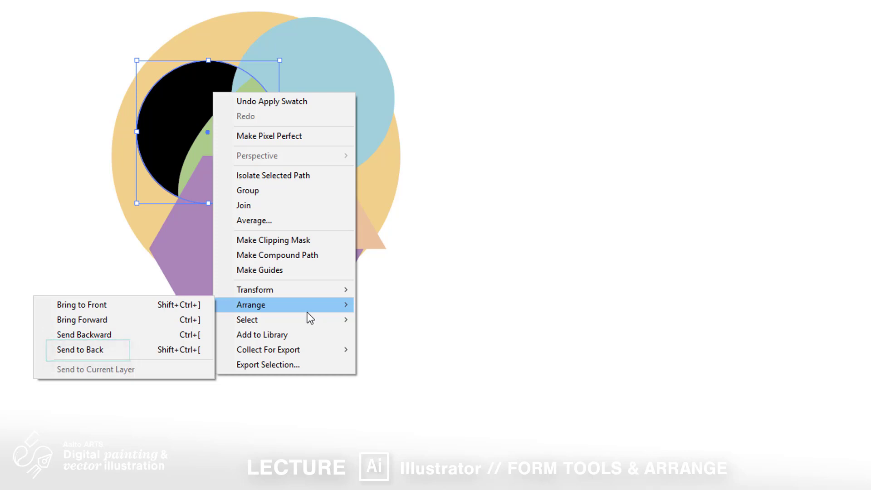
pyautogui.click(175, 320)
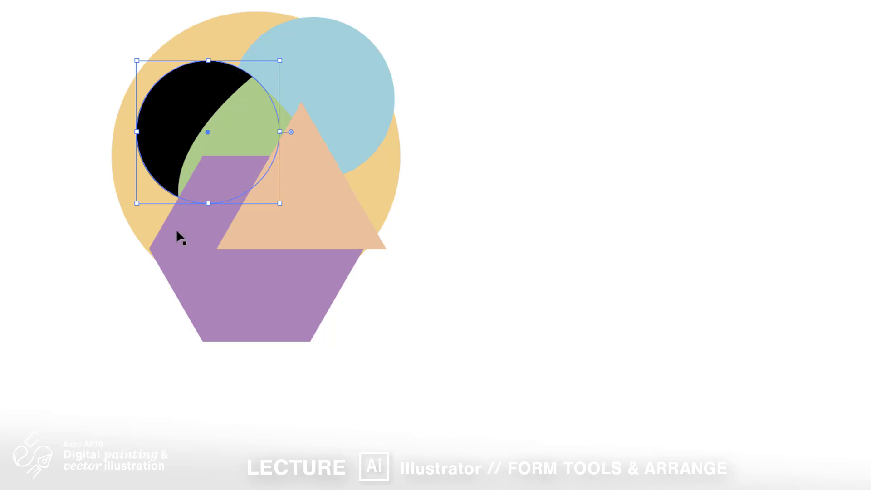
# - Move the black circle to the right over the drop's tip and bring it forward one more level
pyautogui.moveTo(203, 91); pyautogui.dragTo(244, 78)
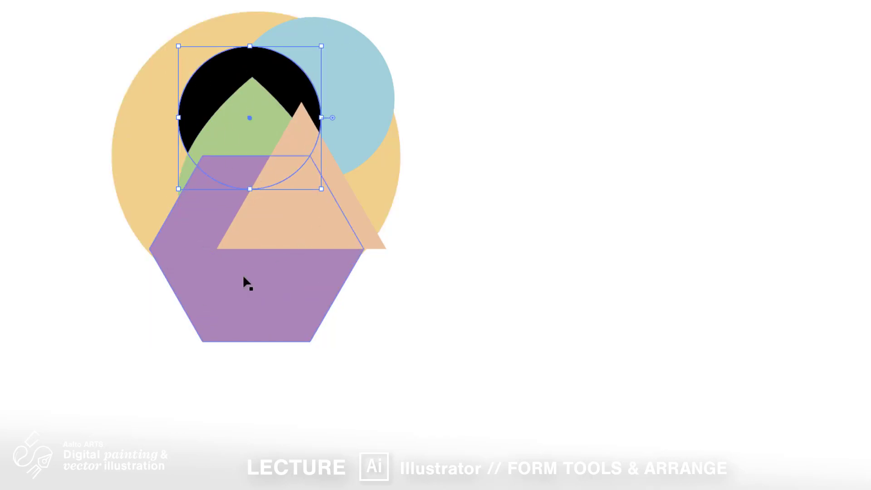
pyautogui.rightClick(291, 89)
pyautogui.moveTo(394, 305)
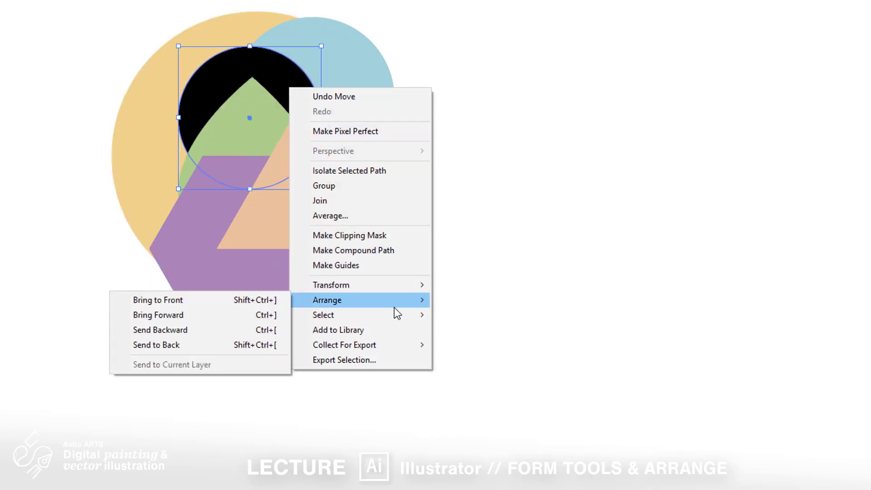
pyautogui.click(247, 317)
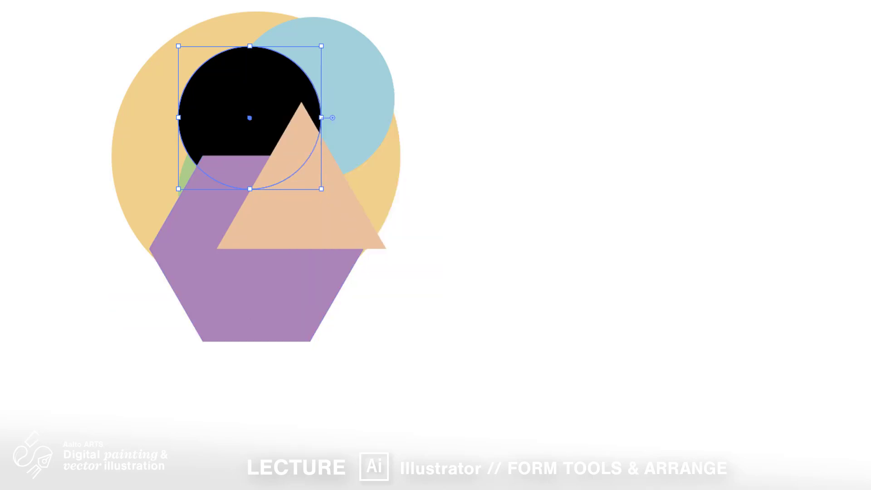
# - Bring the black circle to the front of all shapes and move it down and right over the triangle
pyautogui.rightClick(249, 59)
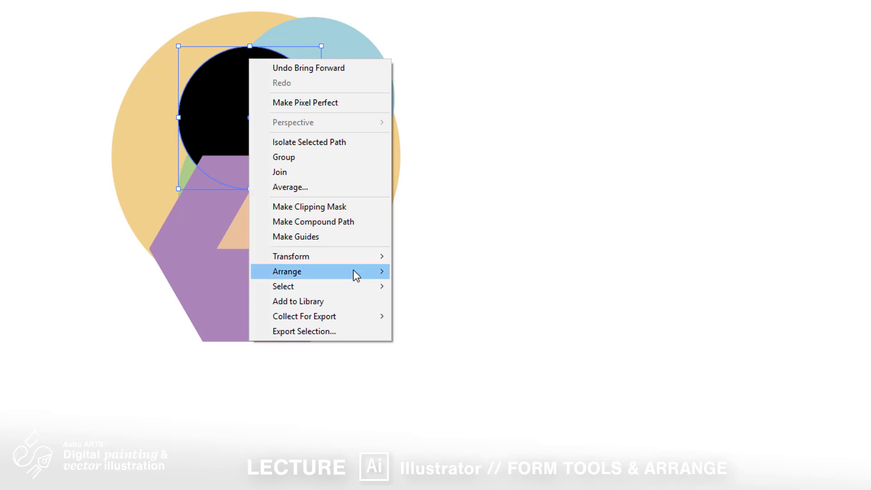
pyautogui.moveTo(354, 274)
pyautogui.click(222, 273)
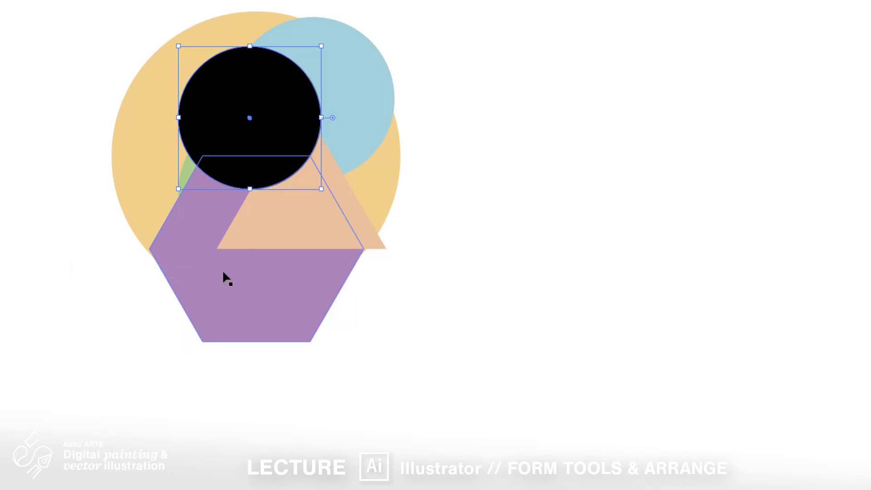
pyautogui.moveTo(279, 130); pyautogui.dragTo(365, 171)
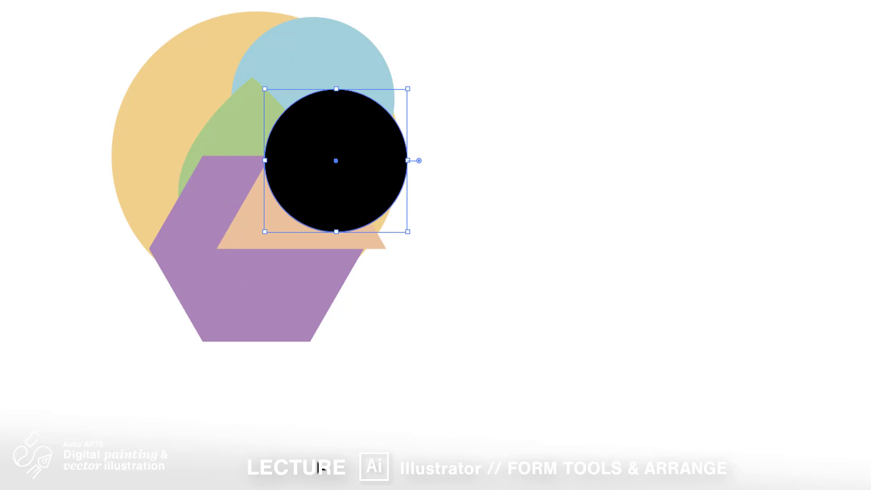
pyautogui.click(319, 467)
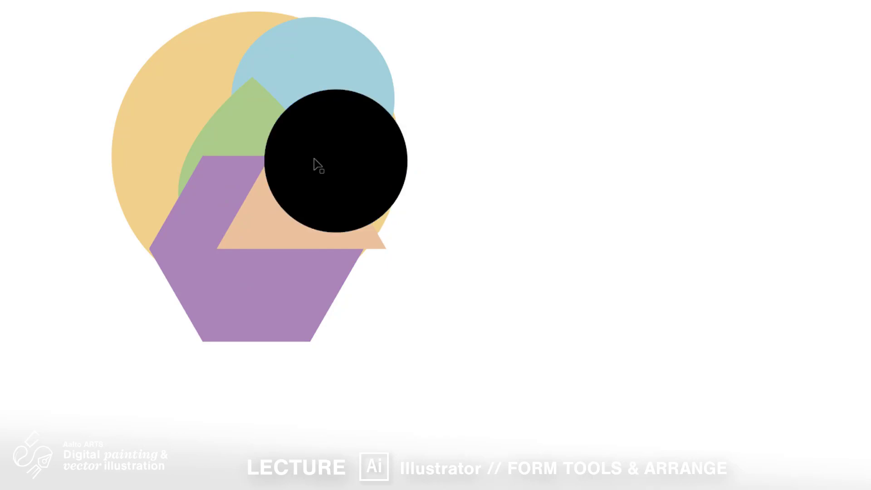
# - Select the blue circle together with the green drop, bring both to the front of all shapes, and deselect them
pyautogui.click(282, 82)
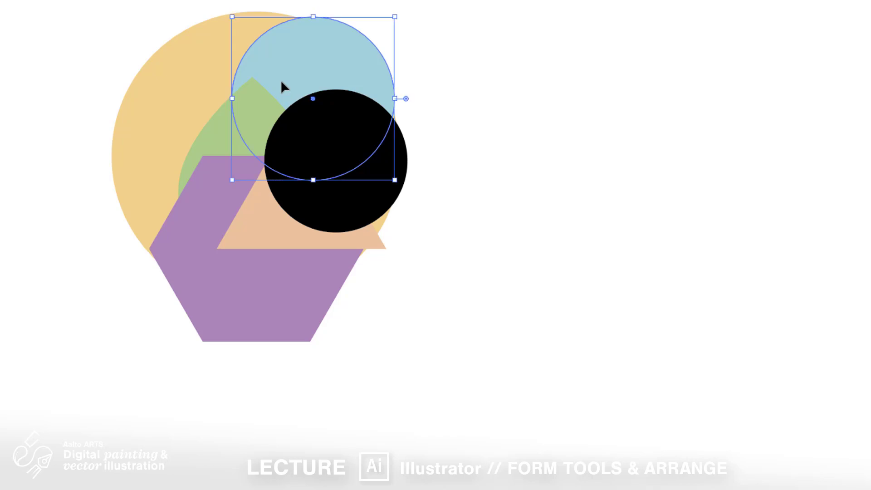
pyautogui.keyDown('shift'); pyautogui.click(252, 119); pyautogui.keyUp('shift')
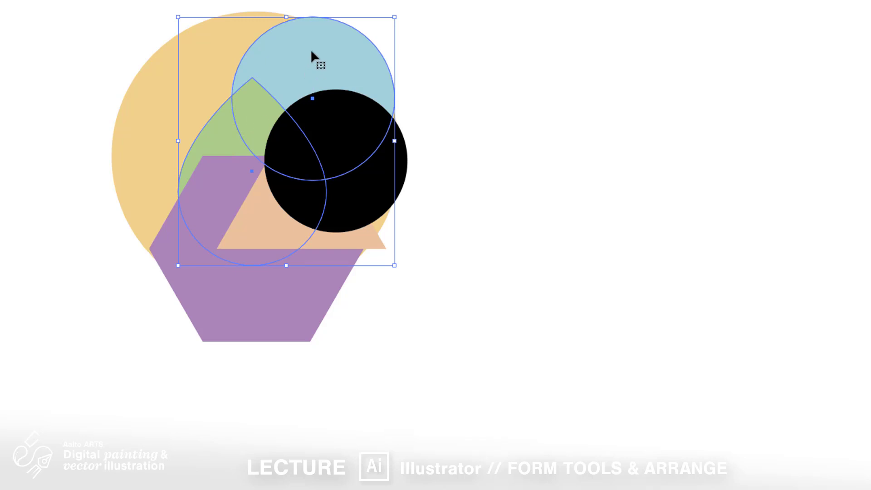
pyautogui.rightClick(325, 47)
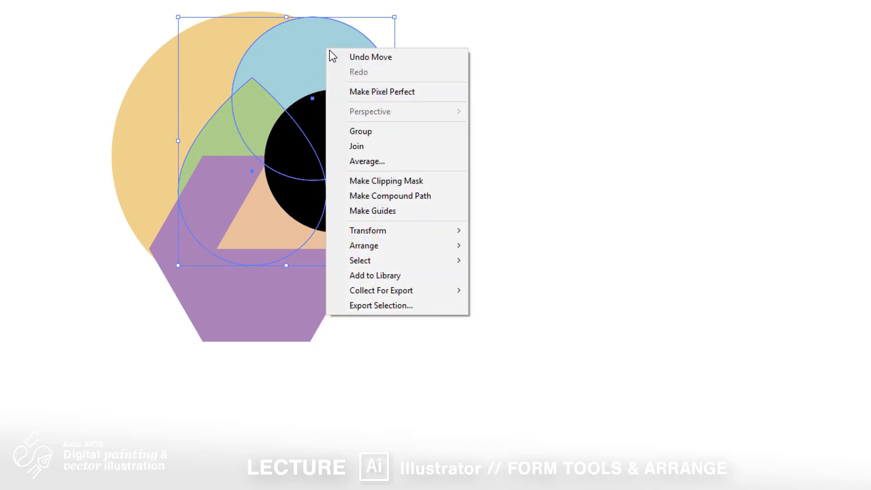
pyautogui.moveTo(431, 246)
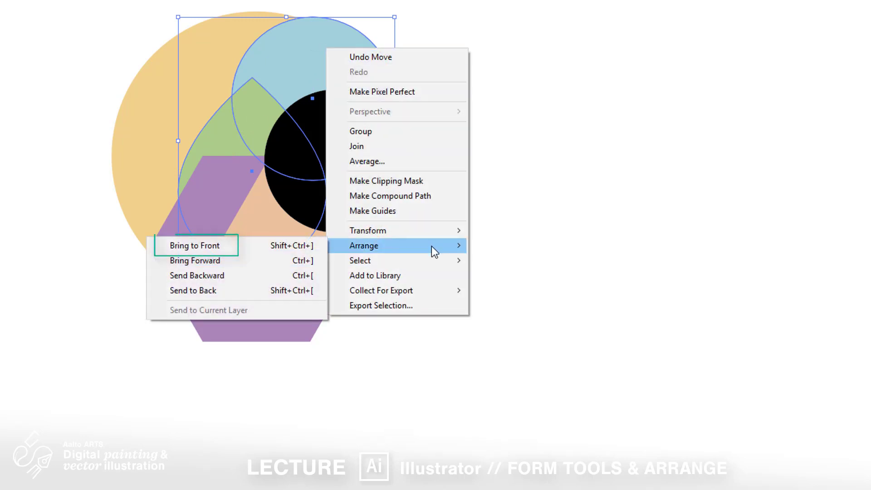
pyautogui.click(293, 253)
pyautogui.click(494, 139)
# - Spread the overlapping shapes: move the green drop right, the blue circle up and right, and the black circle up and left
pyautogui.moveTo(305, 214); pyautogui.dragTo(485, 190)
pyautogui.moveTo(337, 128); pyautogui.dragTo(368, 81)
pyautogui.moveTo(345, 227); pyautogui.dragTo(303, 201)
pyautogui.moveTo(447, 214); pyautogui.dragTo(416, 217)
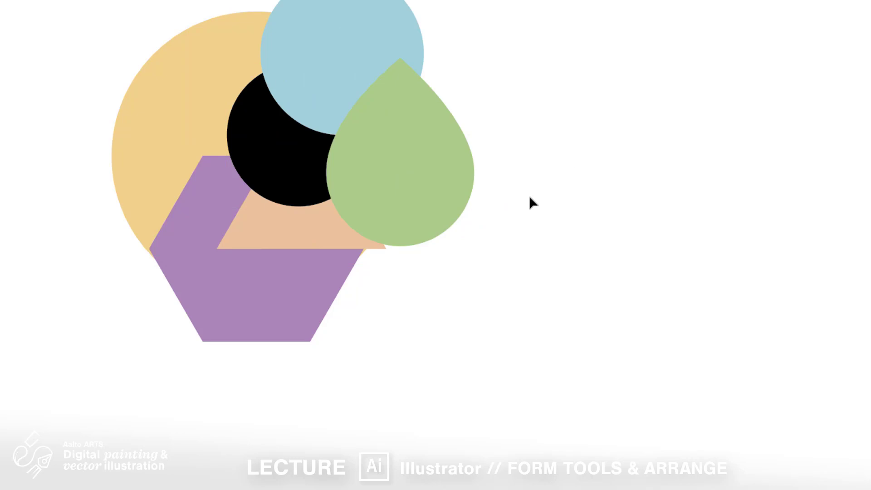
# - Select the green drop and look up the keyboard shortcuts of its Arrange commands
pyautogui.click(422, 131)
pyautogui.rightClick(422, 131)
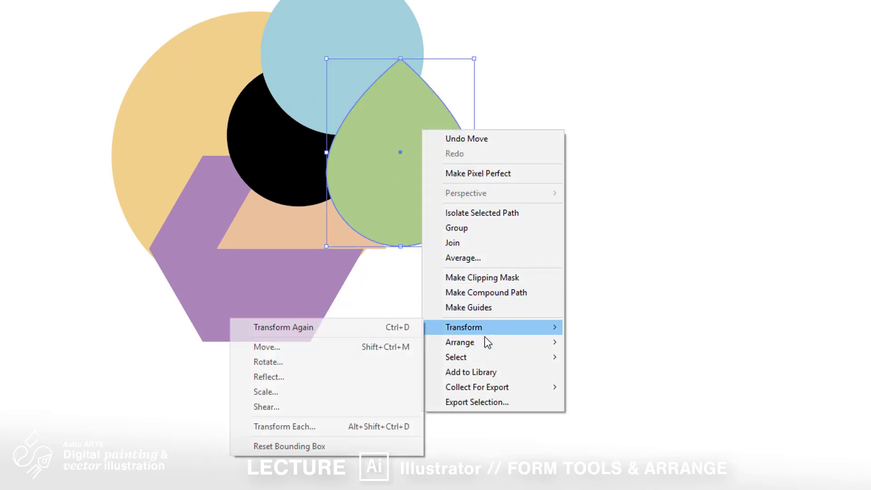
pyautogui.moveTo(484, 338)
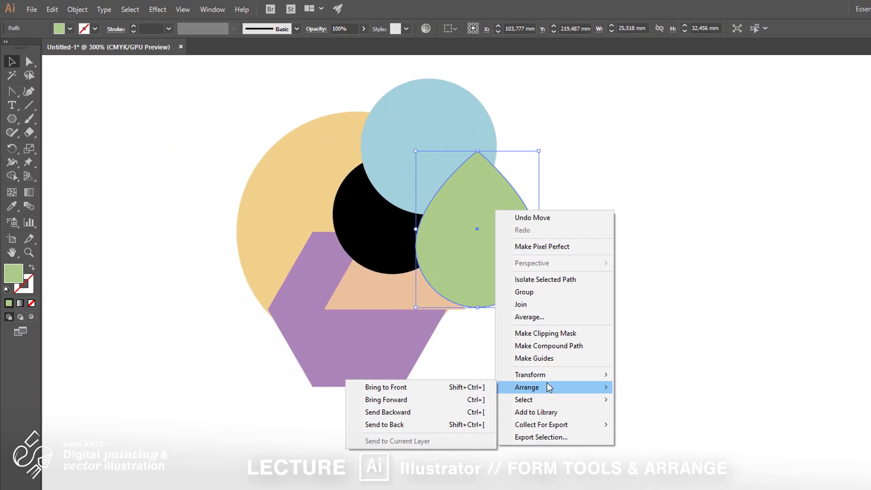
# - Open the keyboard shortcut settings and display the menu command shortcuts for arranging objects
pyautogui.click(52, 9)
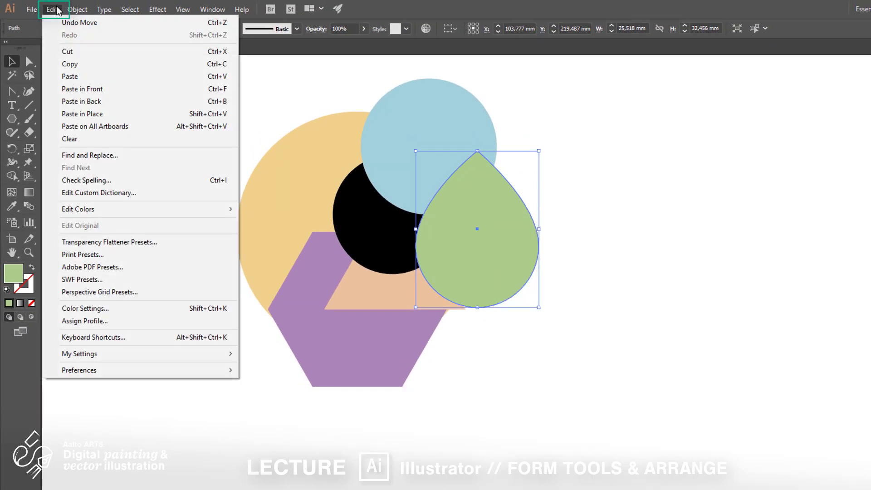
pyautogui.click(129, 339)
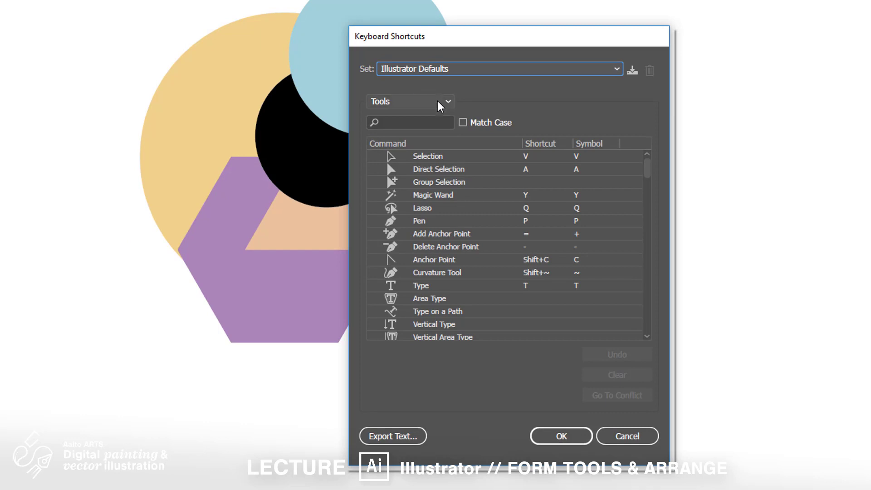
pyautogui.click(440, 102)
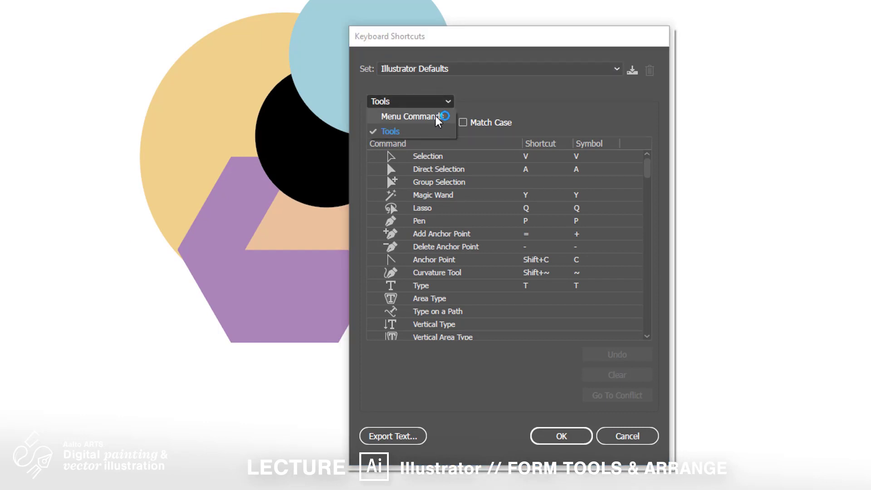
pyautogui.click(435, 116)
pyautogui.click(373, 182)
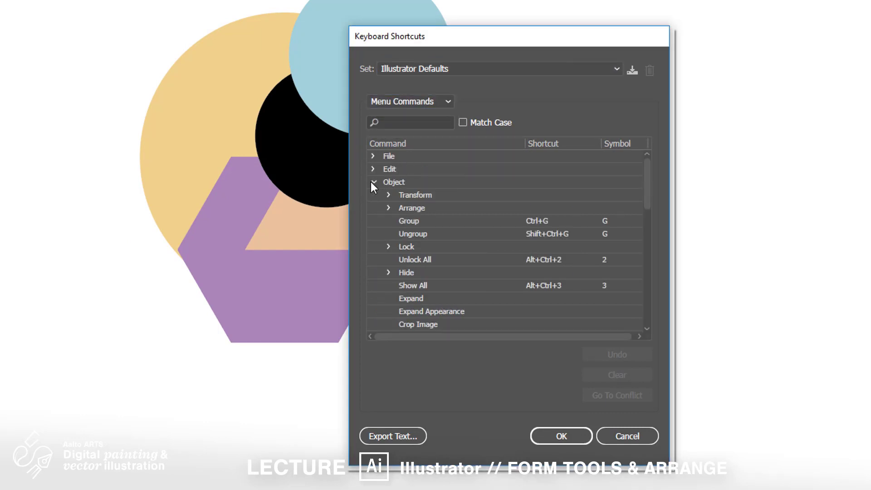
pyautogui.click(388, 206)
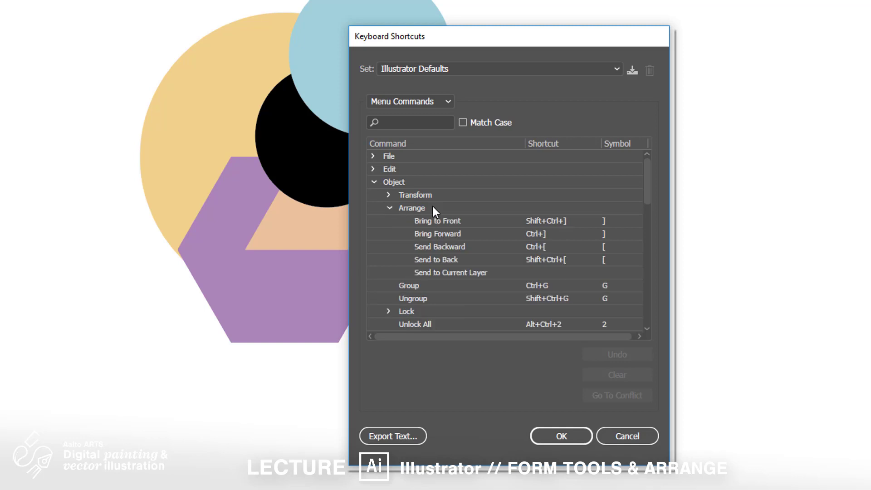
pyautogui.scroll(-1, 435, 206)
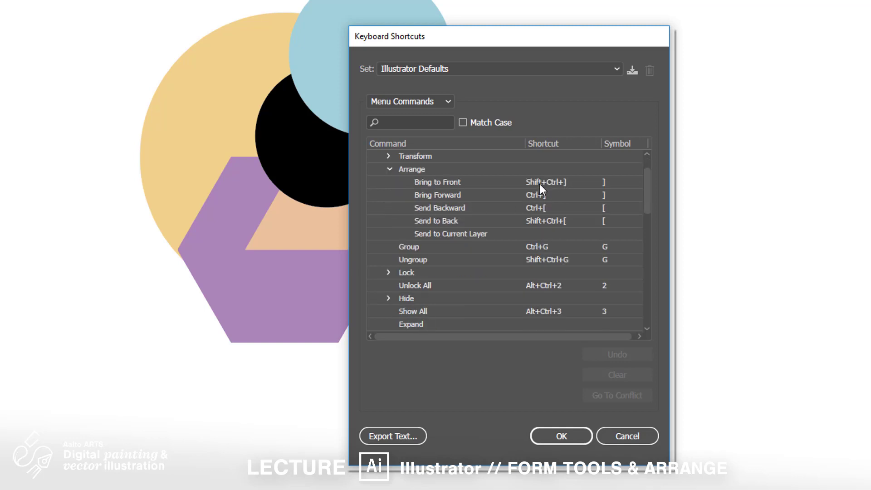
# - Assign Ctrl+B to Send Backward and Shift+Ctrl+B to Send to Back, and save them as a named custom keyset
pyautogui.click(540, 208)
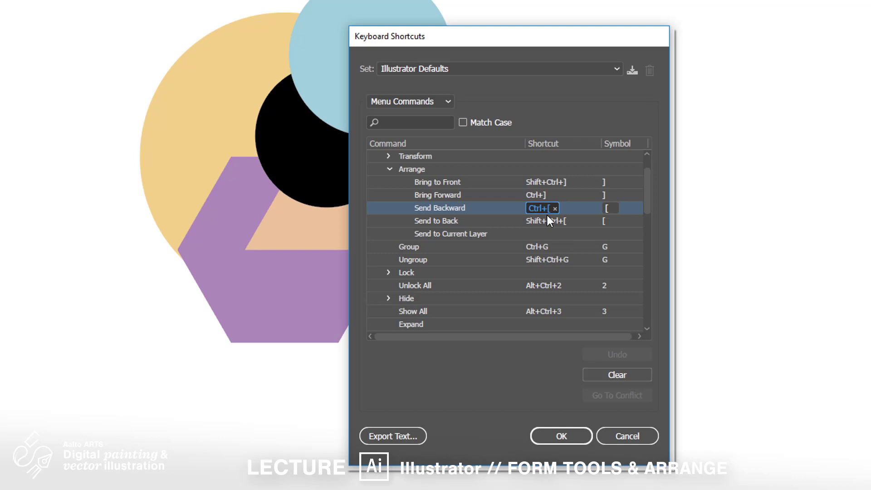
pyautogui.hotkey('ctrl', 'b')
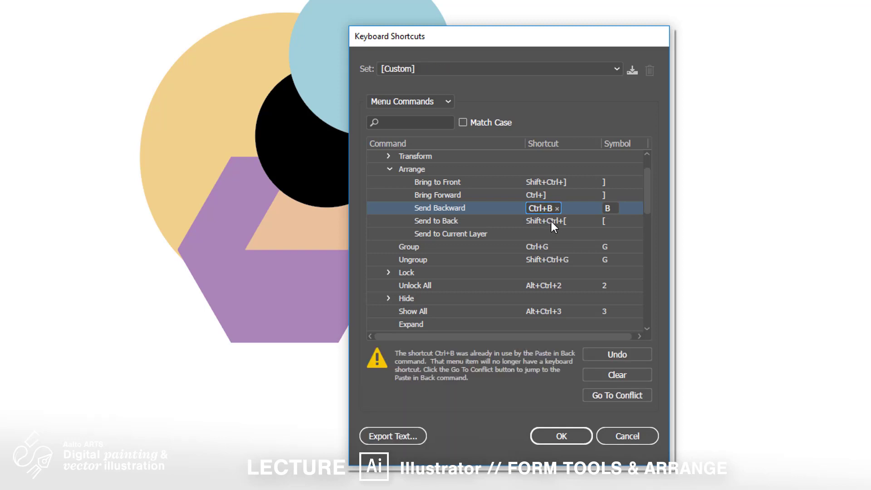
pyautogui.click(553, 222)
pyautogui.hotkey('ctrl', 'shift', 'b')
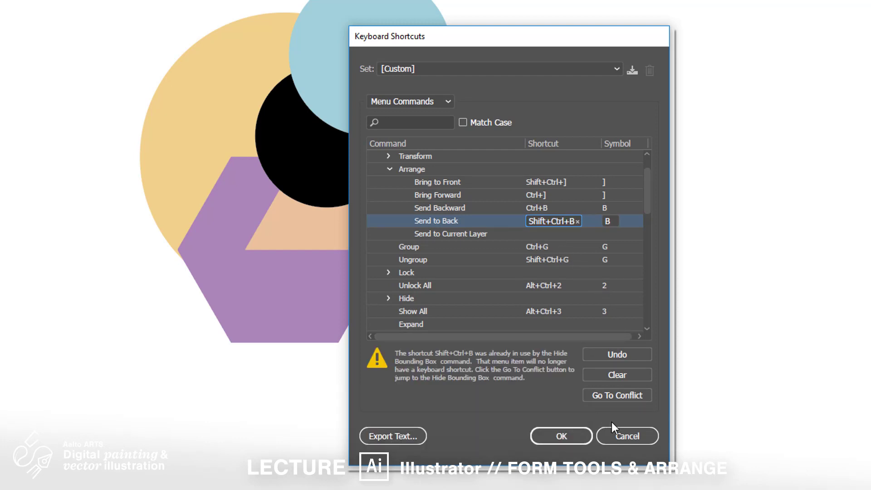
pyautogui.click(567, 439)
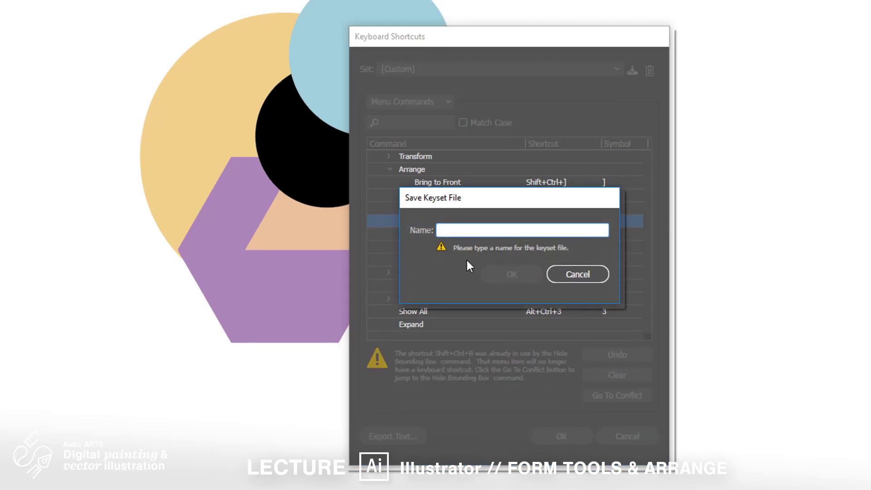
pyautogui.write('he')
pyautogui.write('ikk')
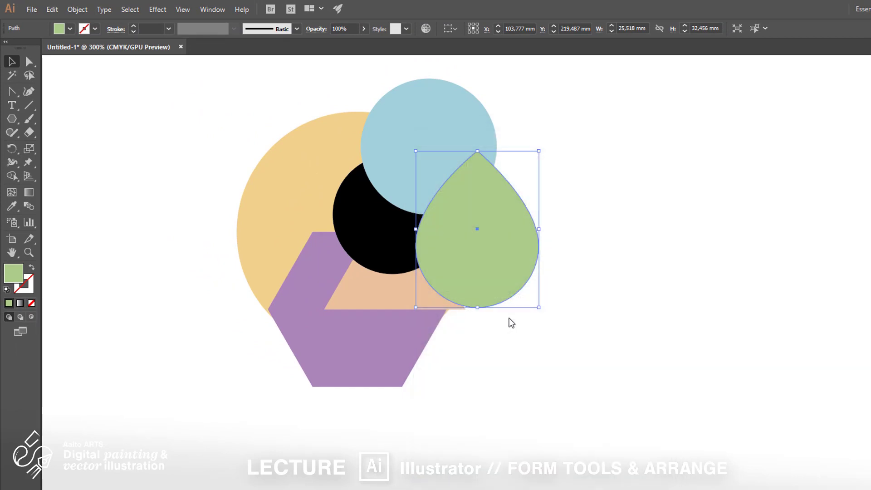
# - Send the green drop backward level by level until it lies behind the large yellow circle, and deselect it
pyautogui.hotkey('ctrl', 'b')
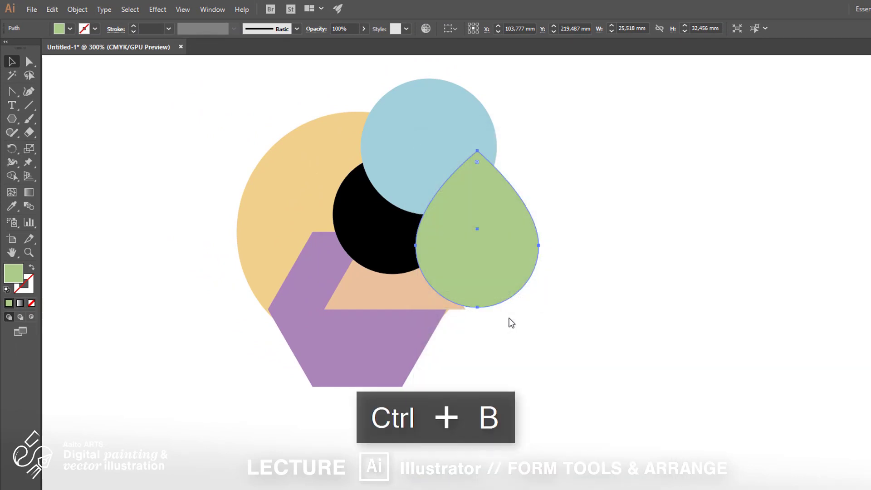
pyautogui.hotkey('ctrl', 'b')
pyautogui.hotkey('ctrl', 'b')
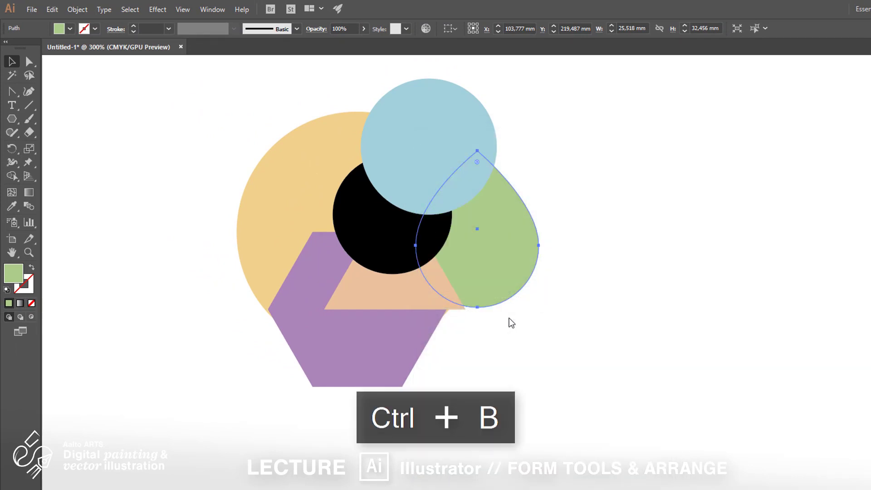
pyautogui.click(563, 343)
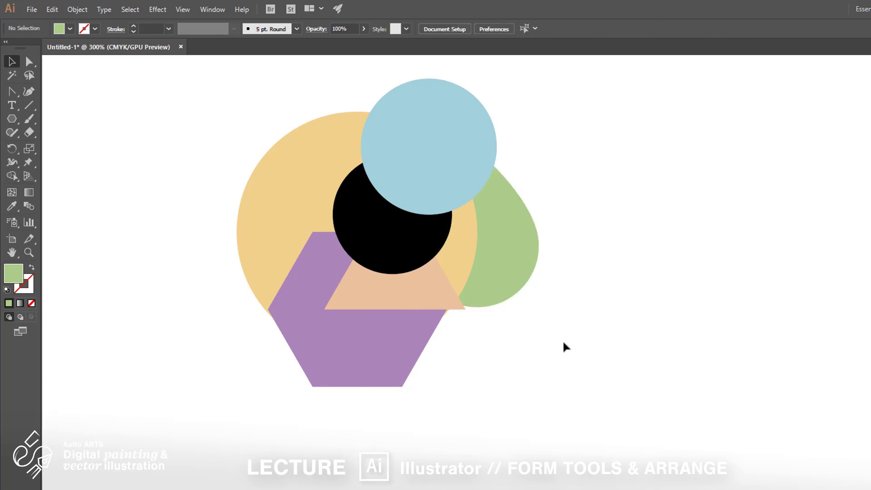